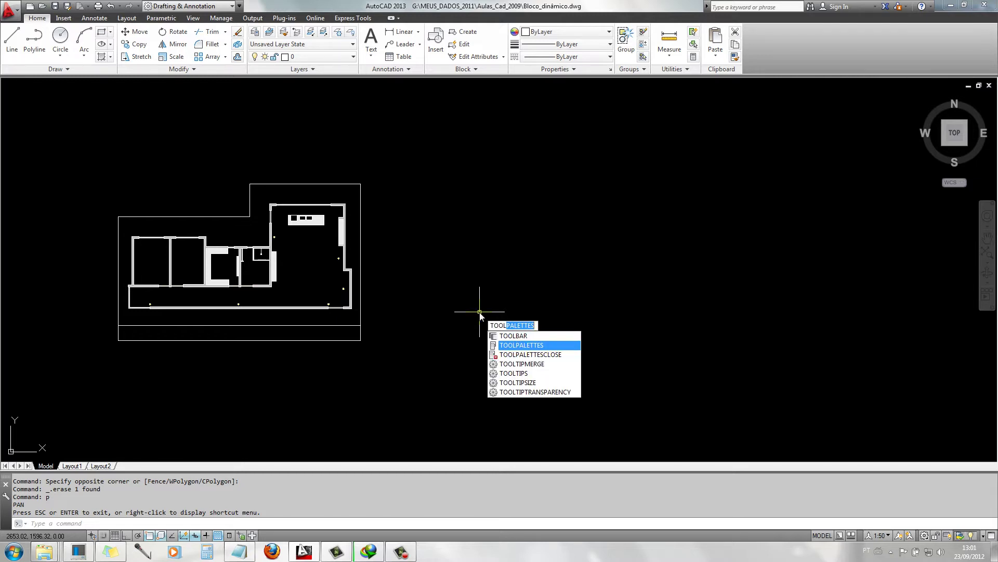
Toggle the tool palettes closed and open several times with Ctrl+3, leaving them open.
click(550, 346)
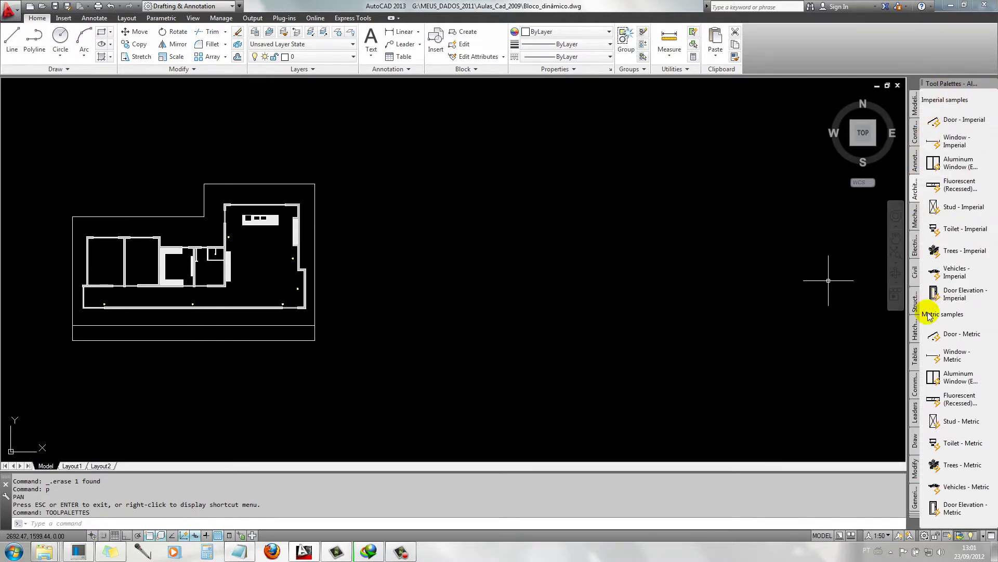
mouse_move(956, 83)
click(991, 83)
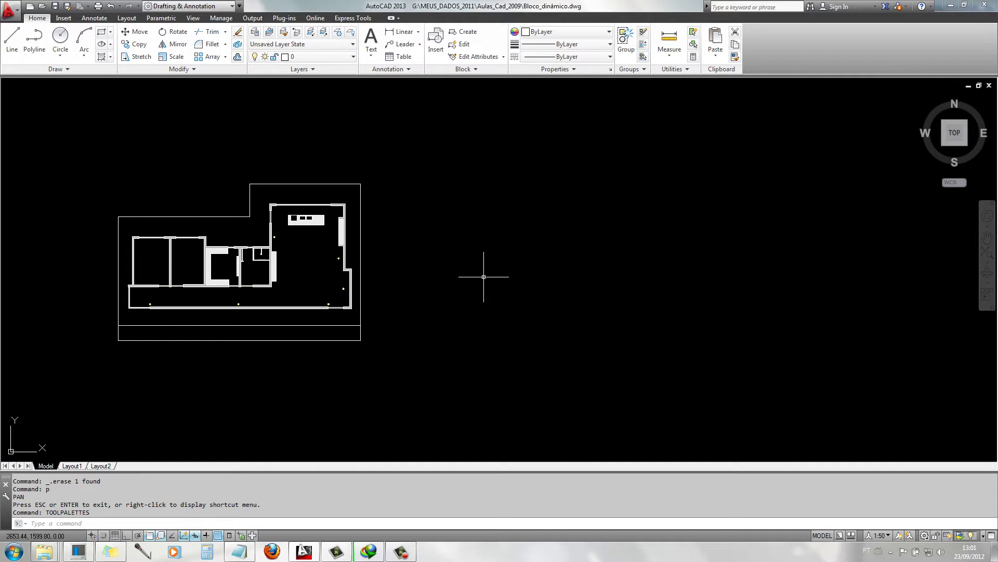
key(ctrl+3)
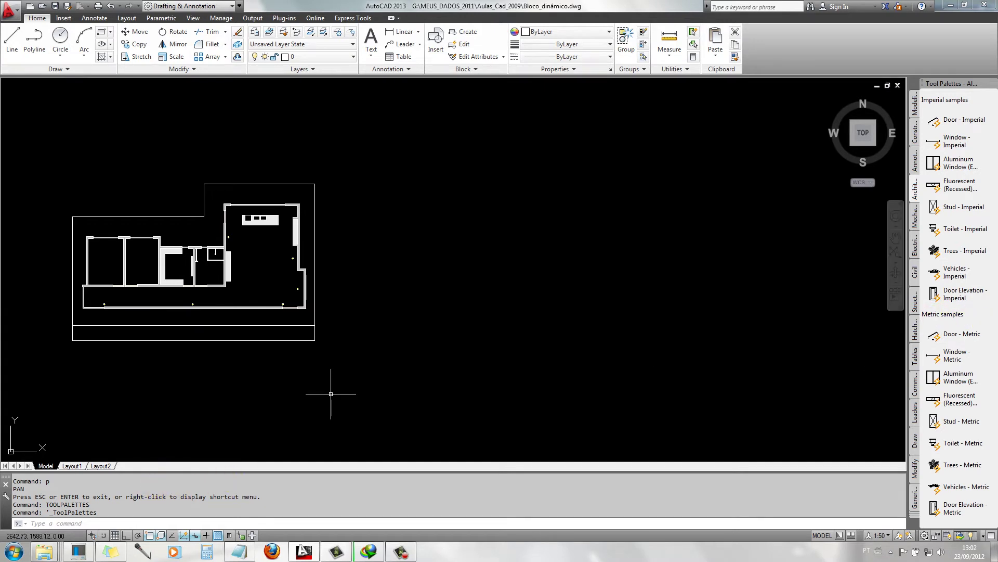
click(991, 83)
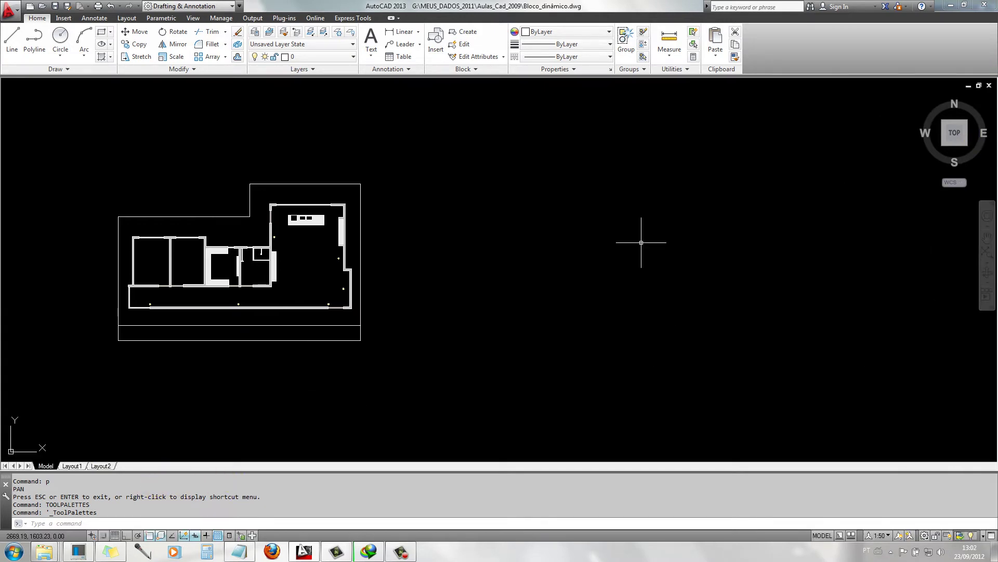
key(ctrl+3)
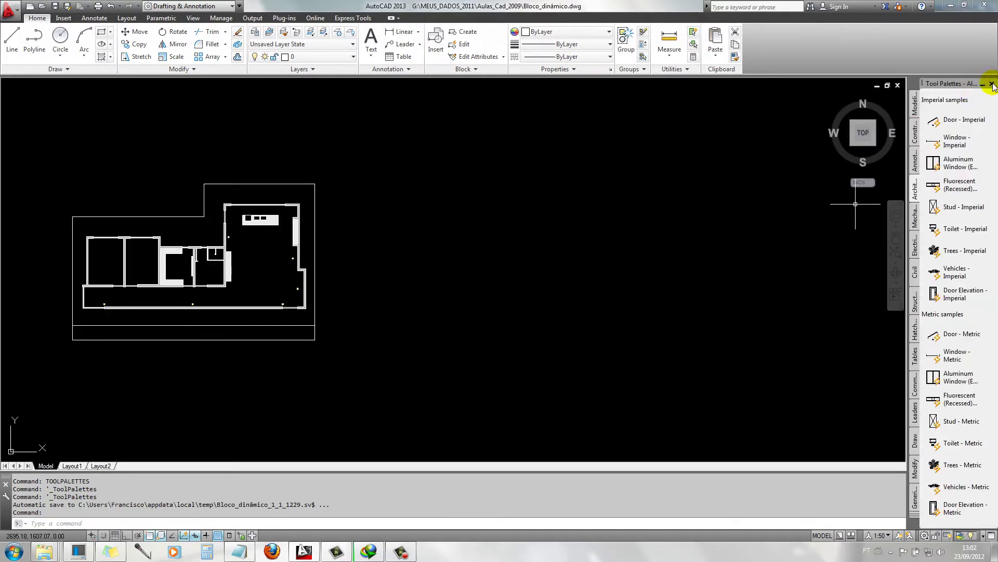
click(991, 83)
text(TOOL)
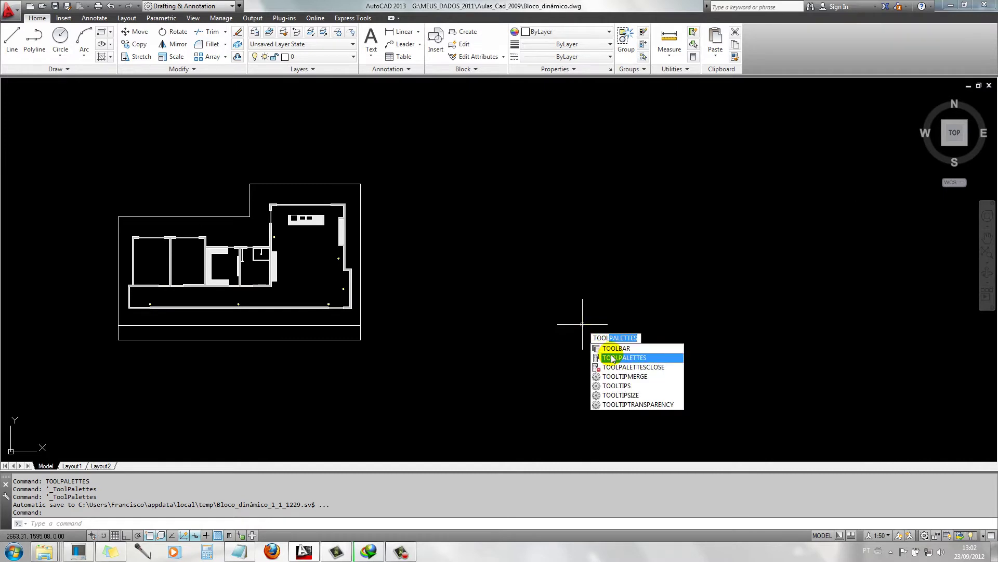
click(613, 357)
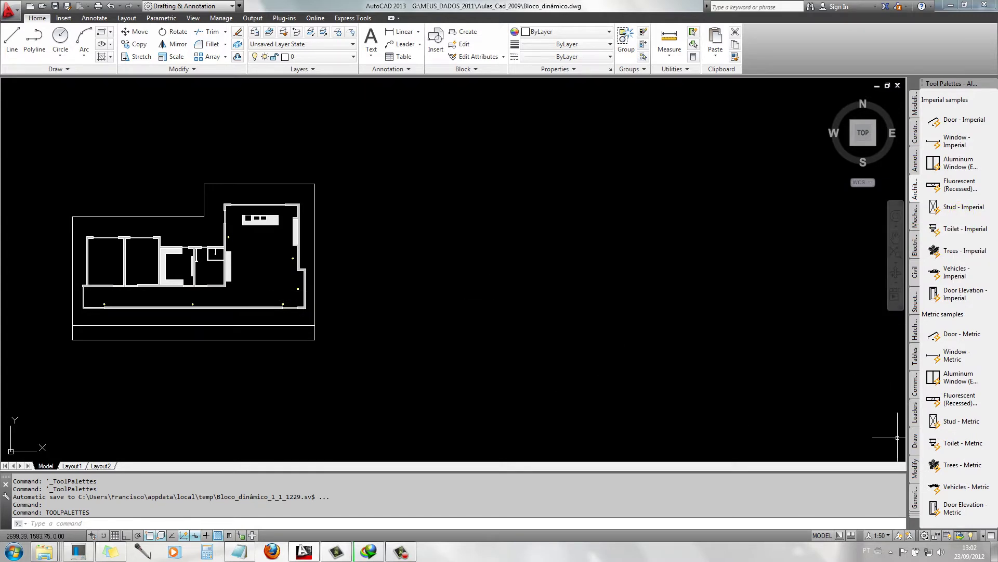
Switch the tool palettes to the Architectural group of imperial and metric sample blocks.
click(915, 165)
click(916, 134)
click(915, 109)
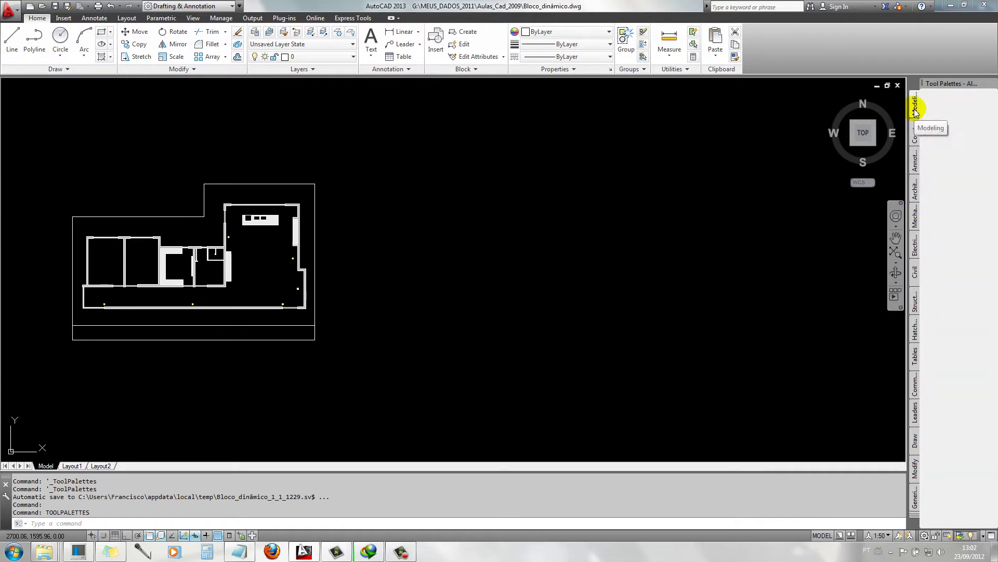
click(915, 190)
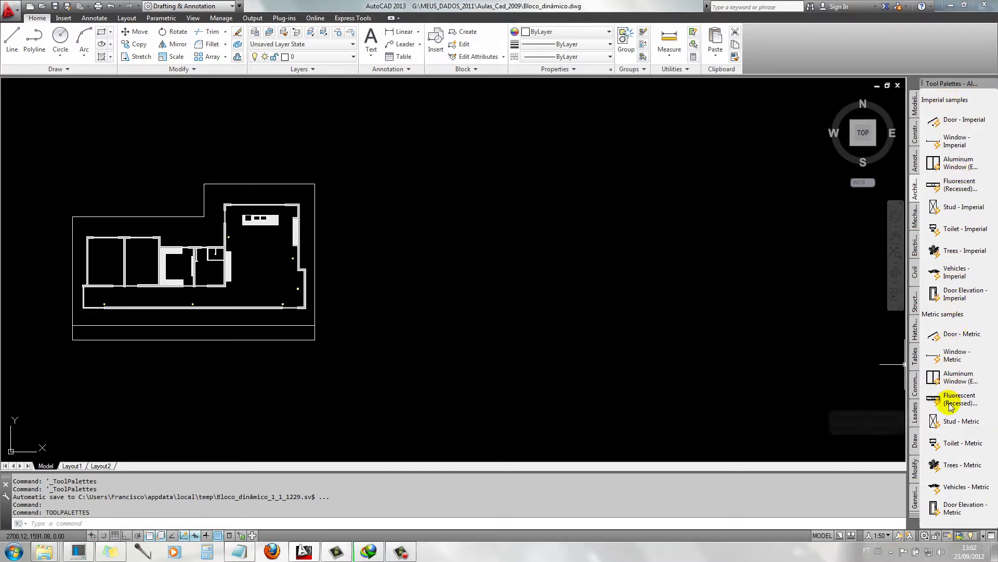
Insert the Toilet - Metric block beside the plan and set annotation scale to 1:100.
click(934, 443)
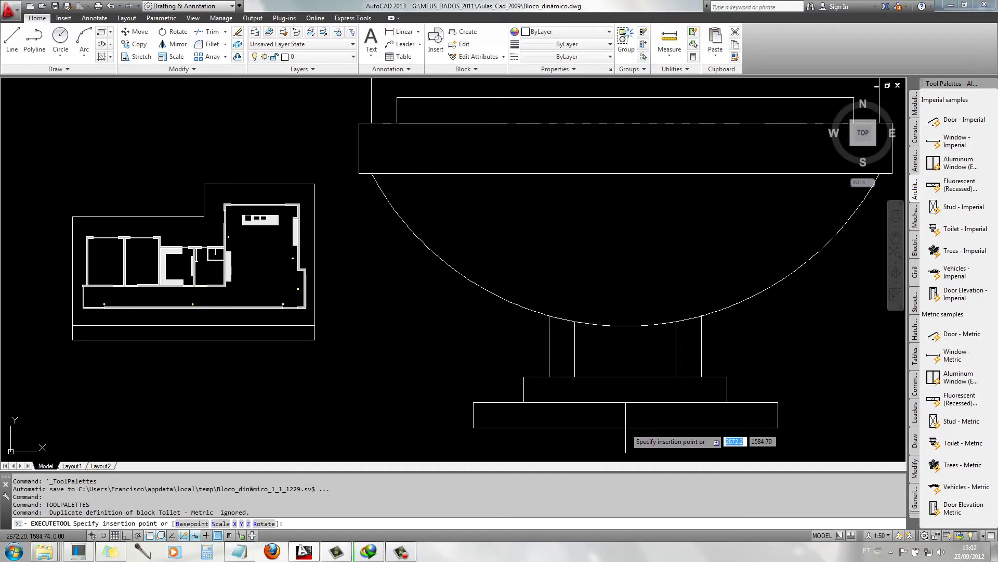
click(604, 434)
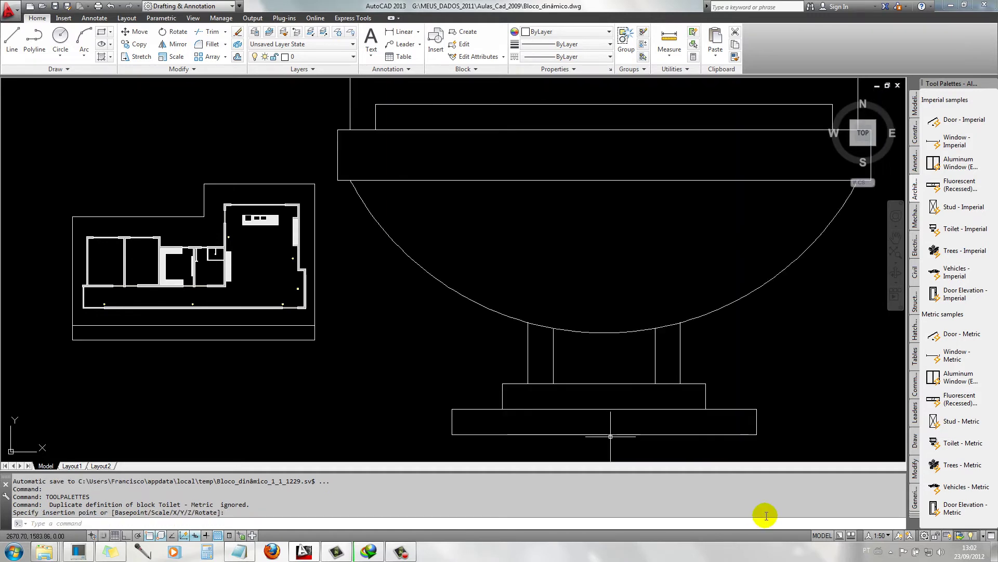
click(880, 535)
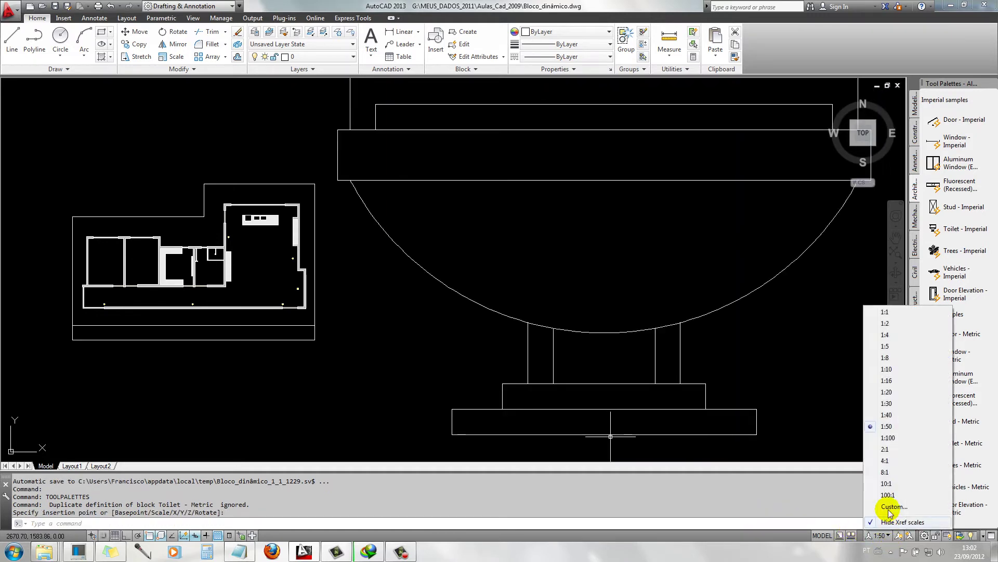
click(888, 438)
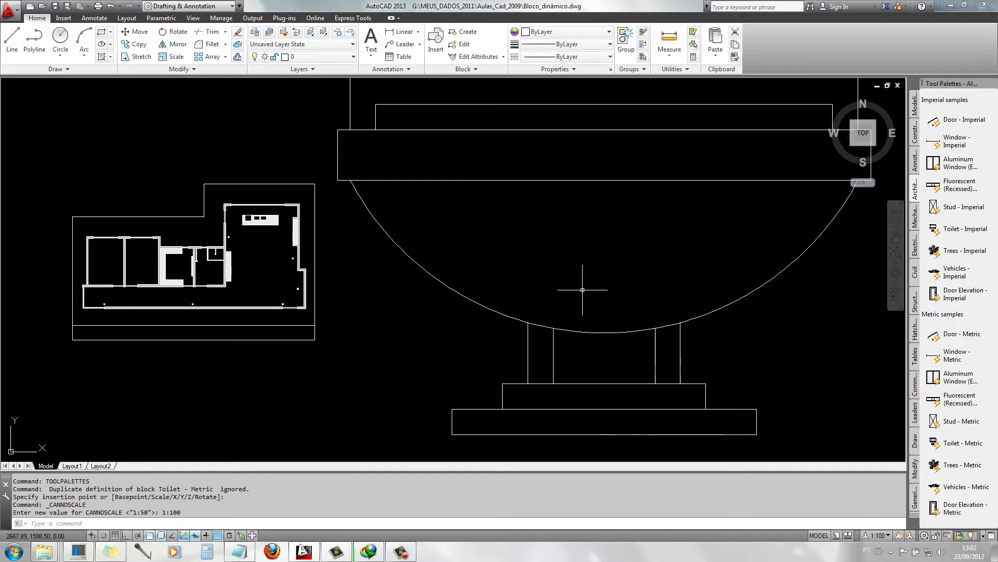
scroll(581, 283, down, 2)
scroll(574, 265, down, 4)
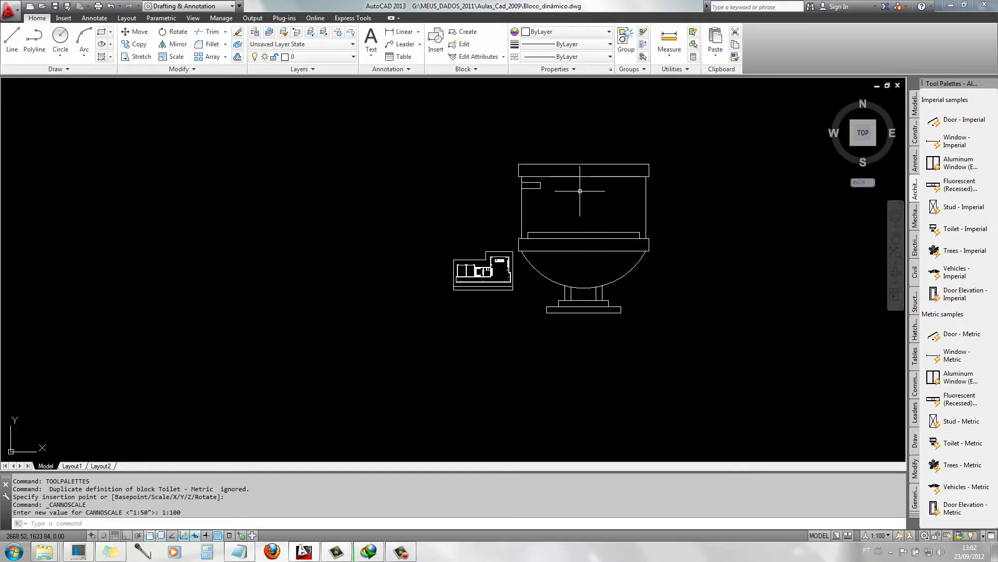
Switch the toilet block to its Elongated (Plan) view and pan to centre it.
click(579, 162)
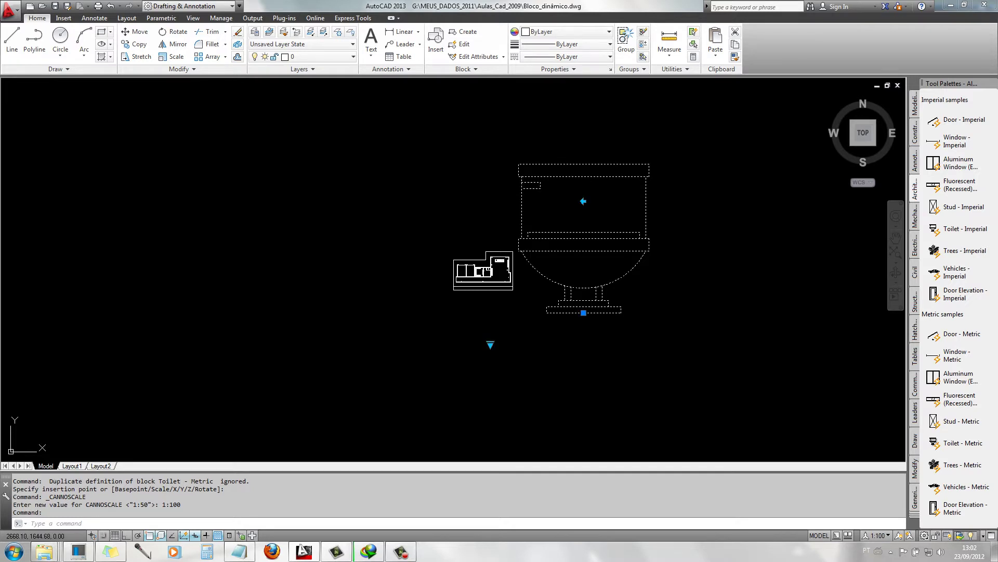
click(491, 344)
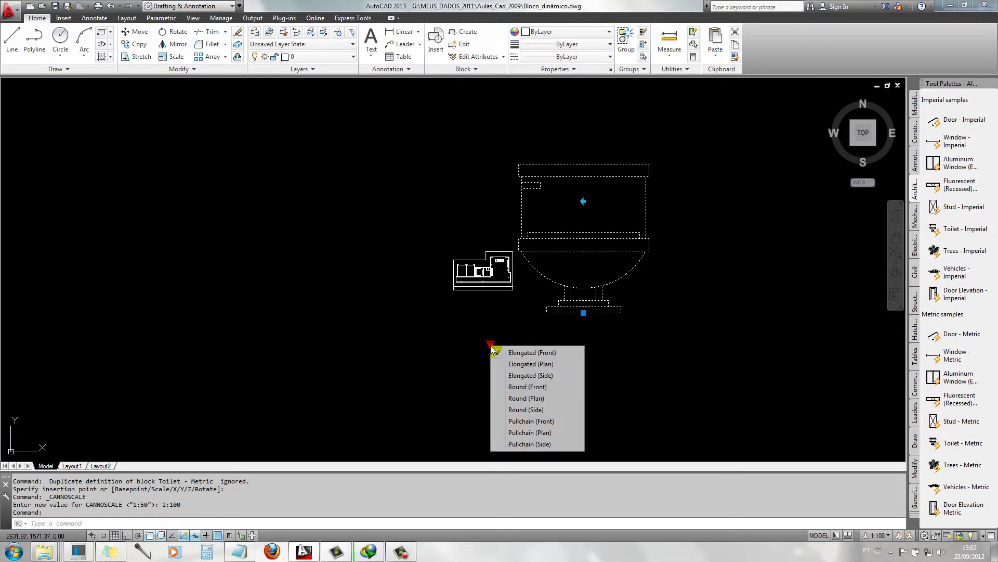
click(507, 364)
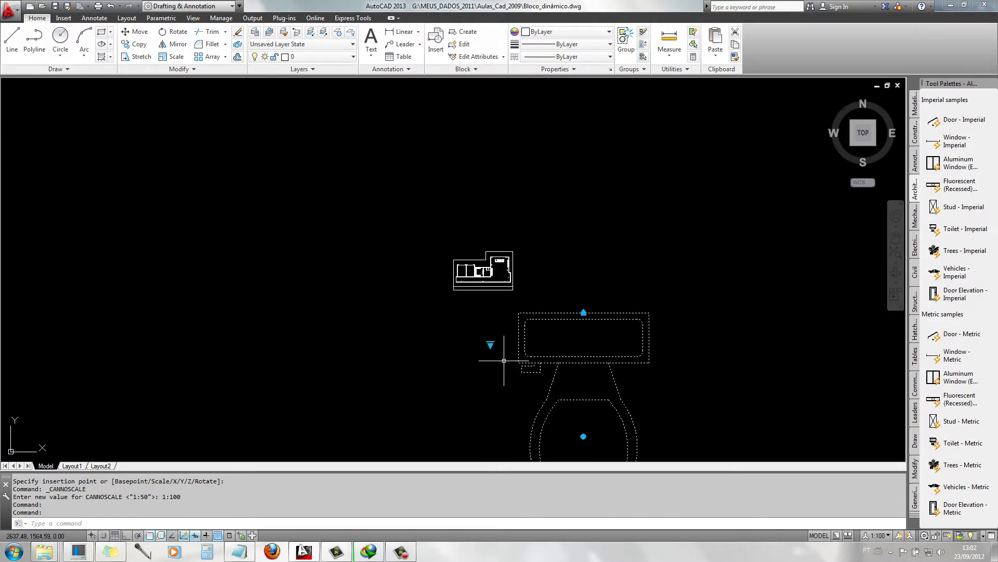
key(Escape)
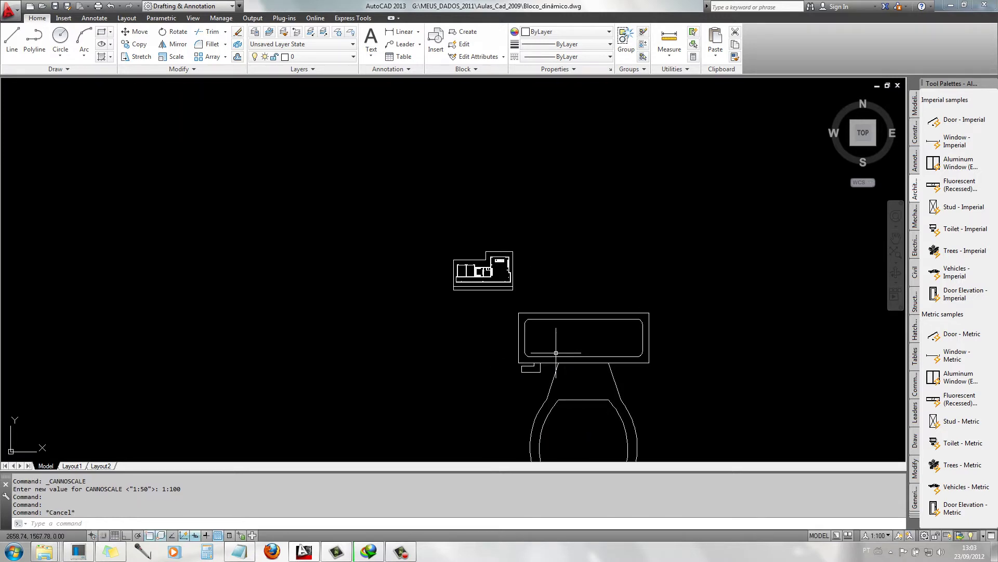
text(p)
key(Return)
drag(578, 331, 512, 232)
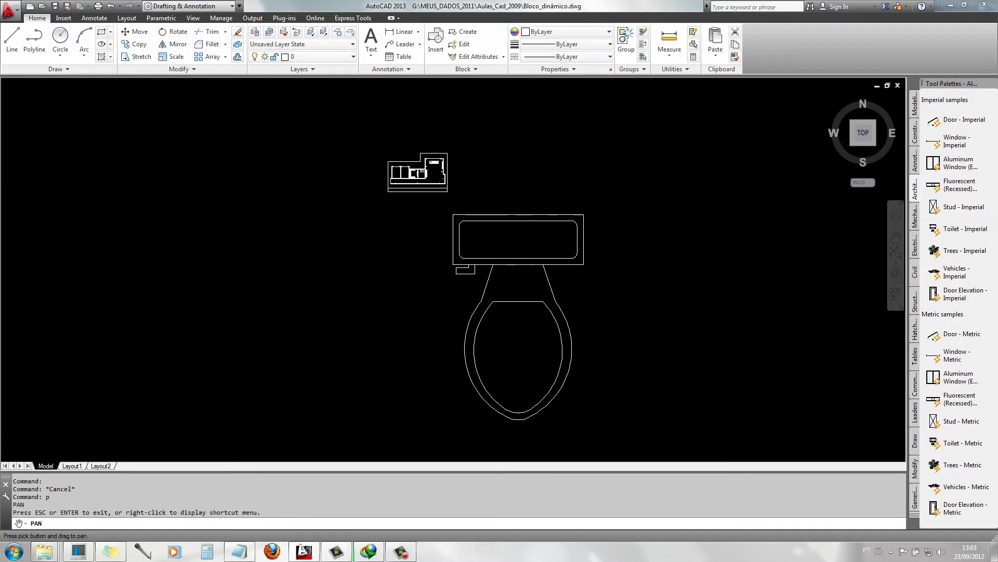
key(Escape)
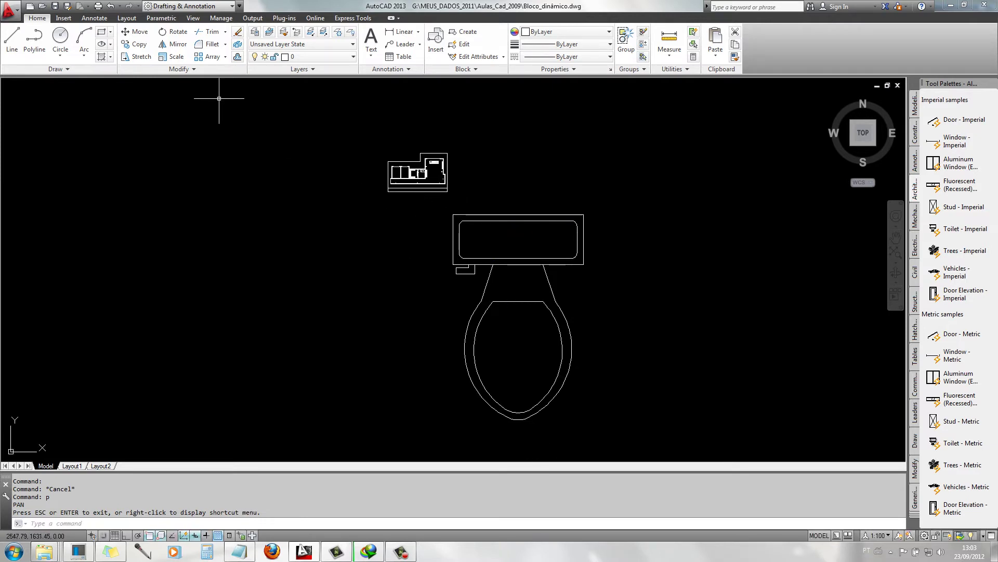
Scale the toilet block down about the front of its bowl.
click(173, 56)
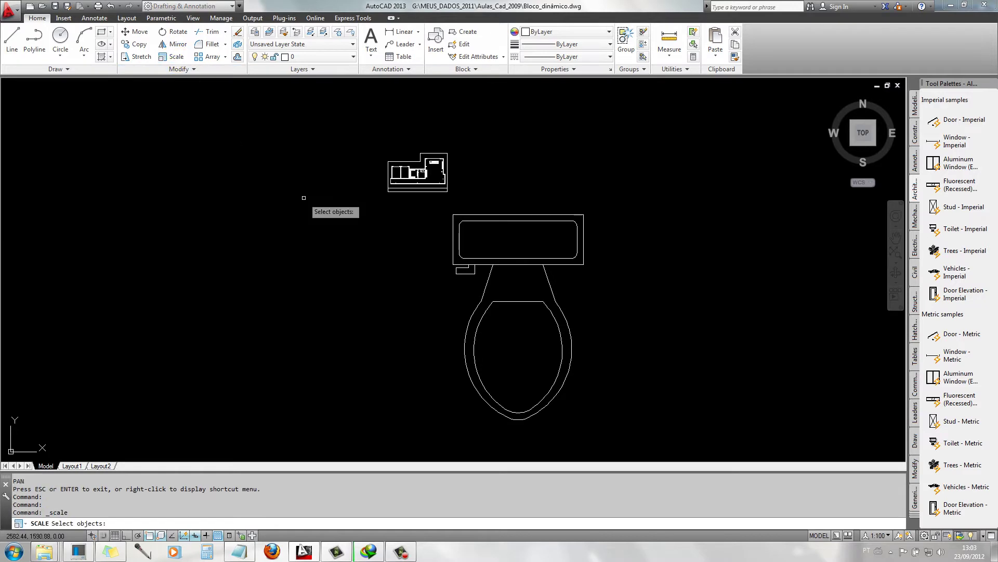
click(504, 406)
key(Return)
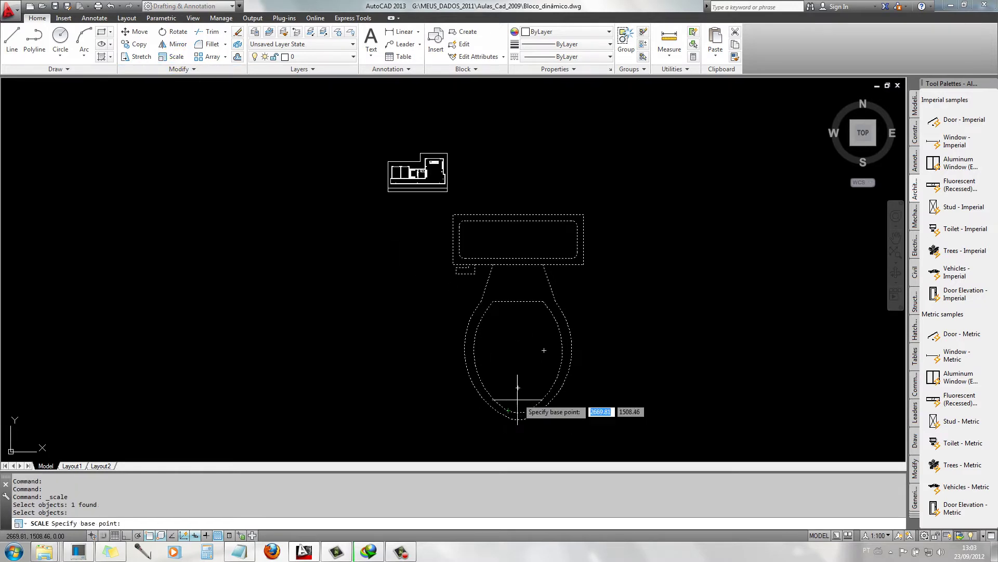
click(518, 387)
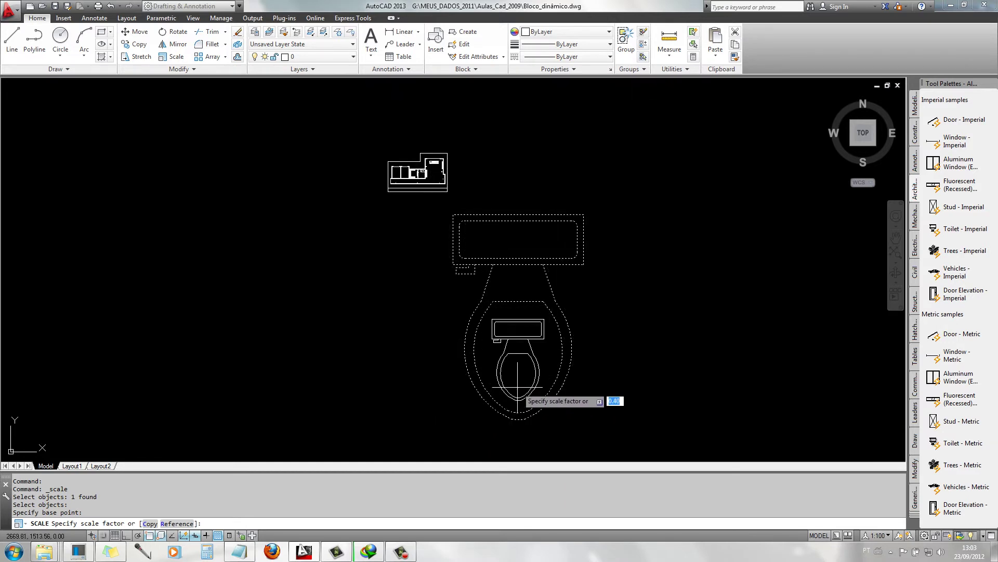
click(518, 388)
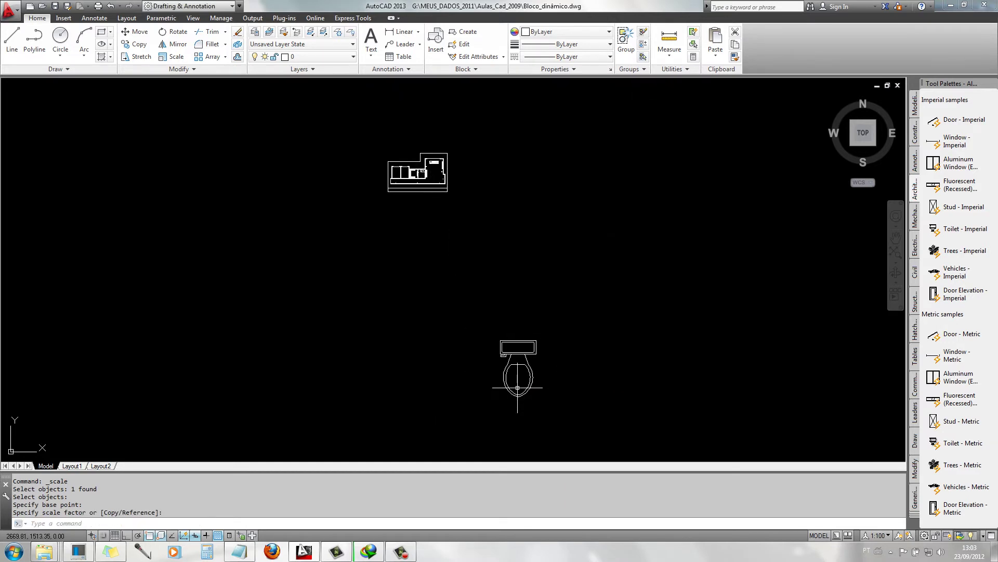
Move the shrunken toilet up to sit beside the floor plan.
click(560, 405)
click(484, 332)
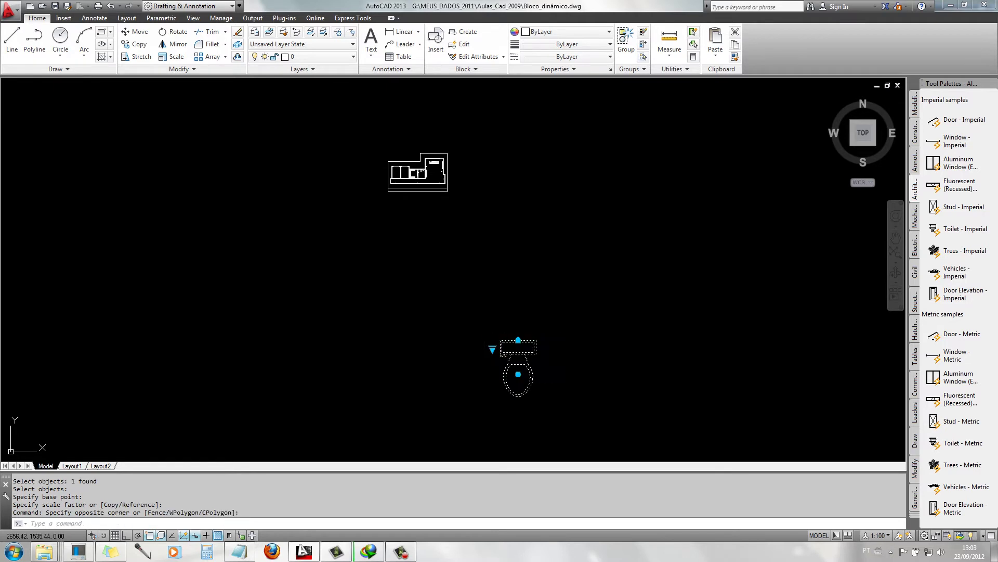
key(Return)
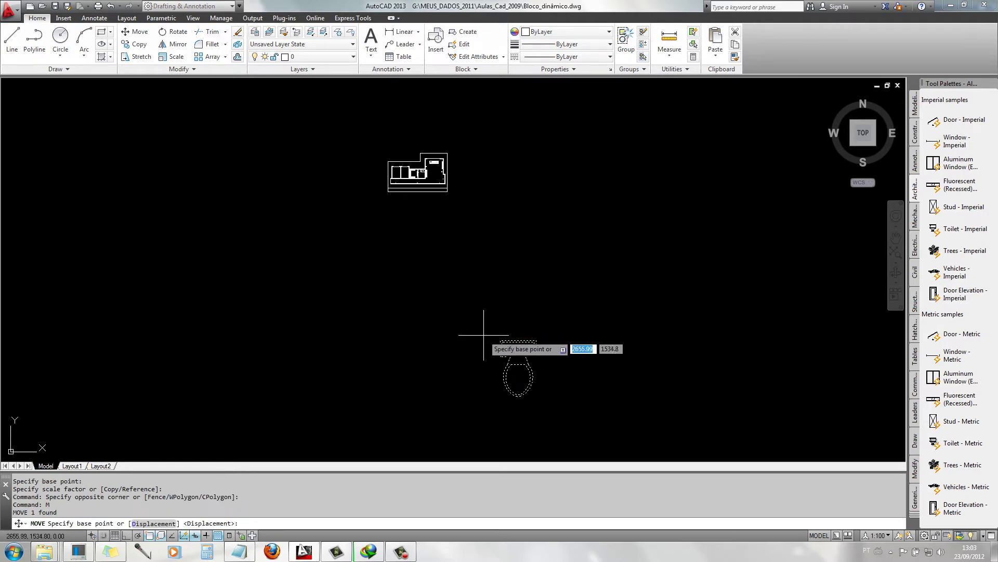
click(534, 342)
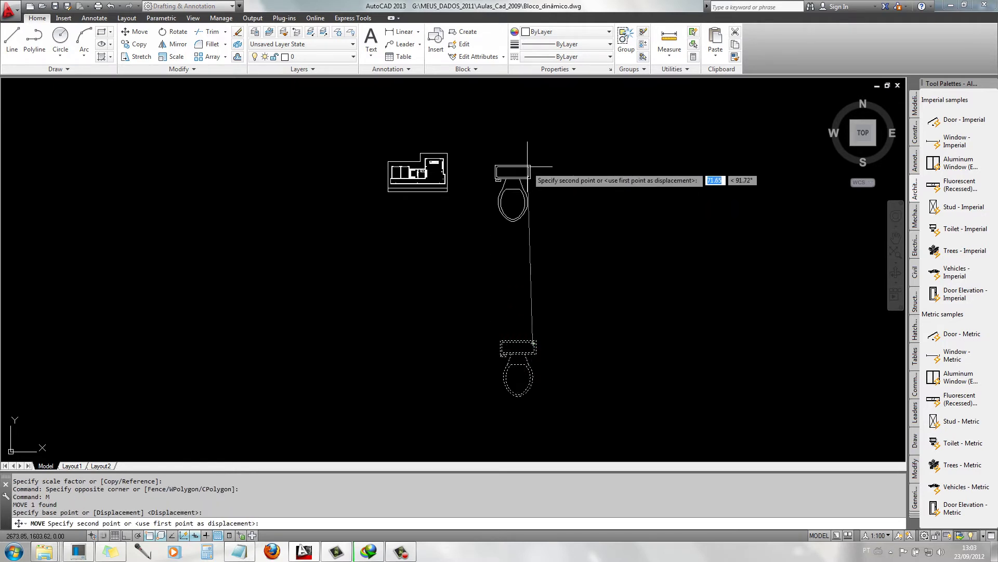
click(528, 167)
key(Return)
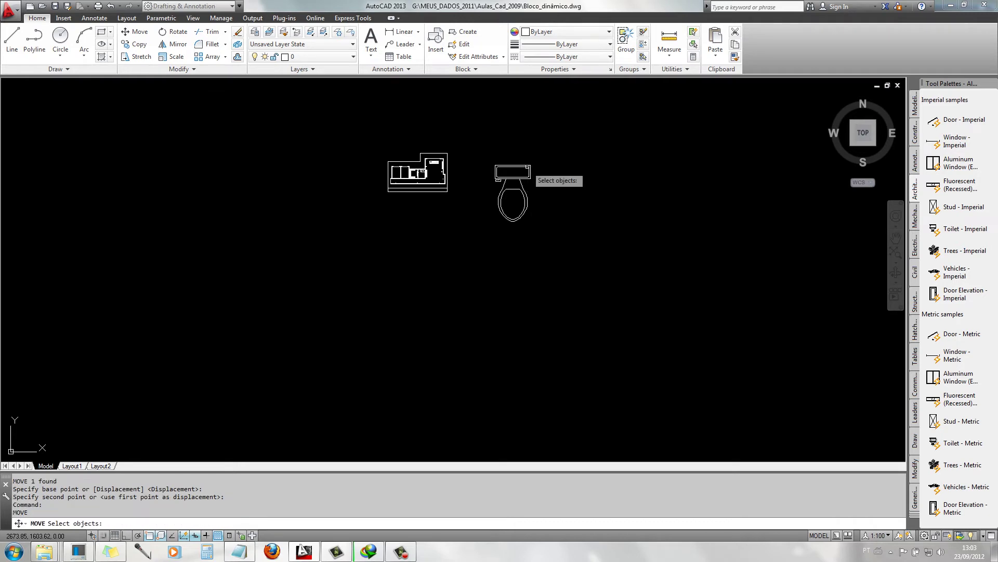
key(Escape)
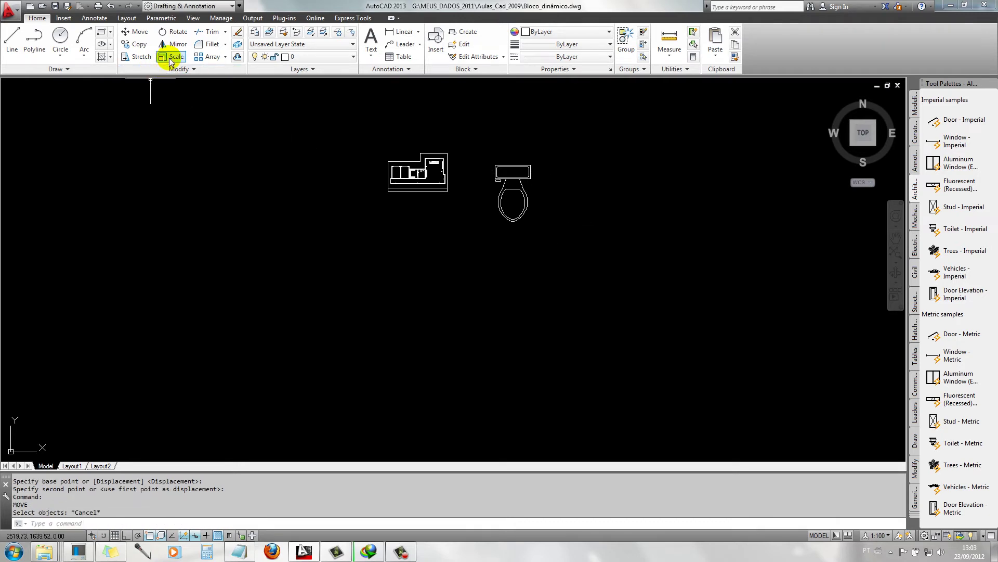
Scale the toilet block down again about a base point on the toilet.
click(172, 56)
scroll(479, 145, up, 4)
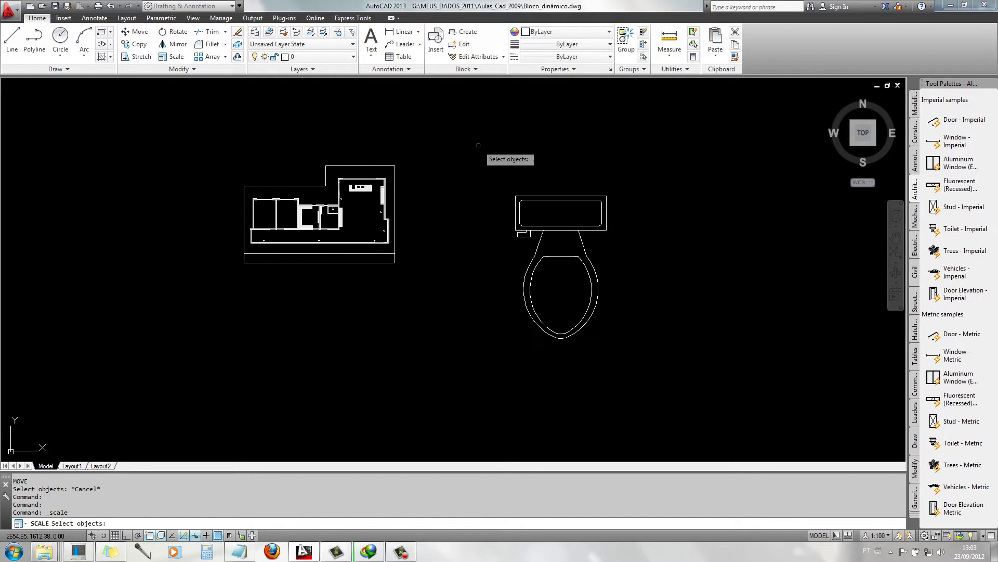
click(558, 258)
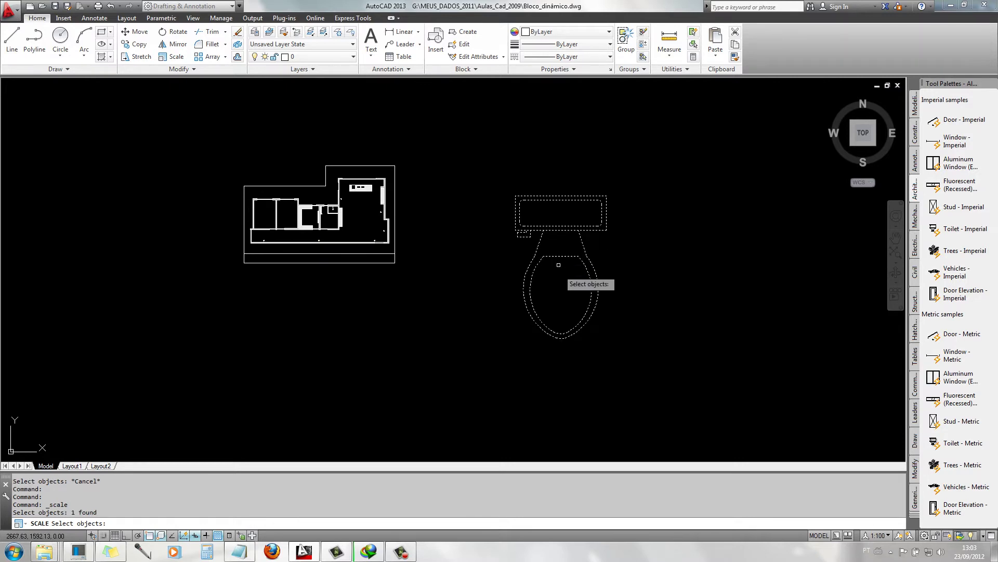
key(Return)
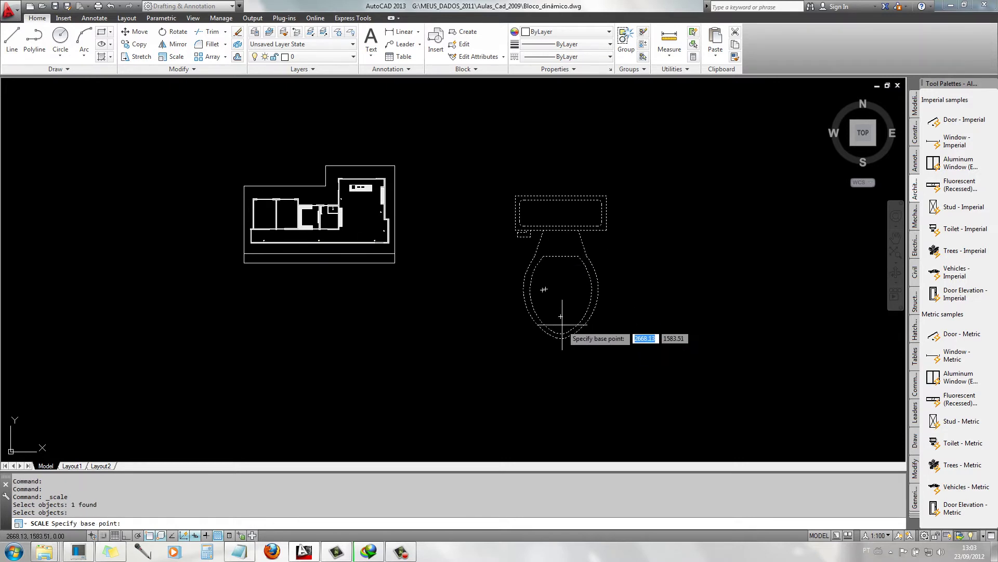
click(562, 314)
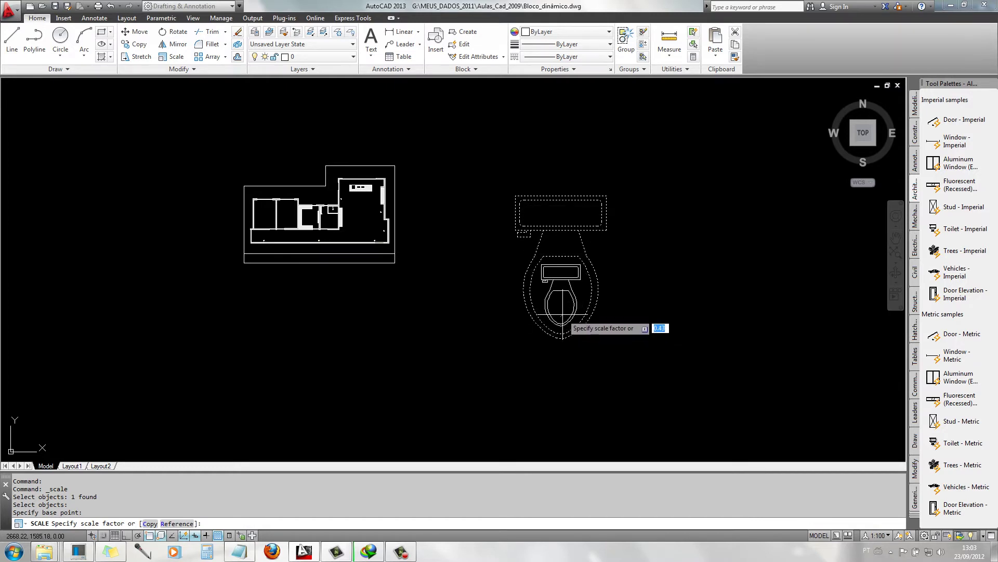
click(563, 317)
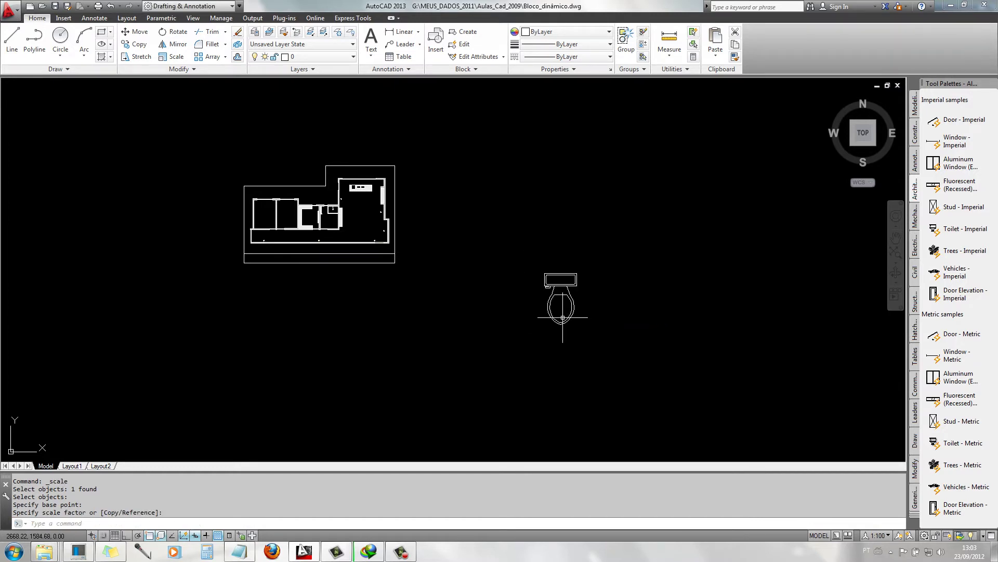
Move the scaled toilet up toward the floor plan.
click(588, 341)
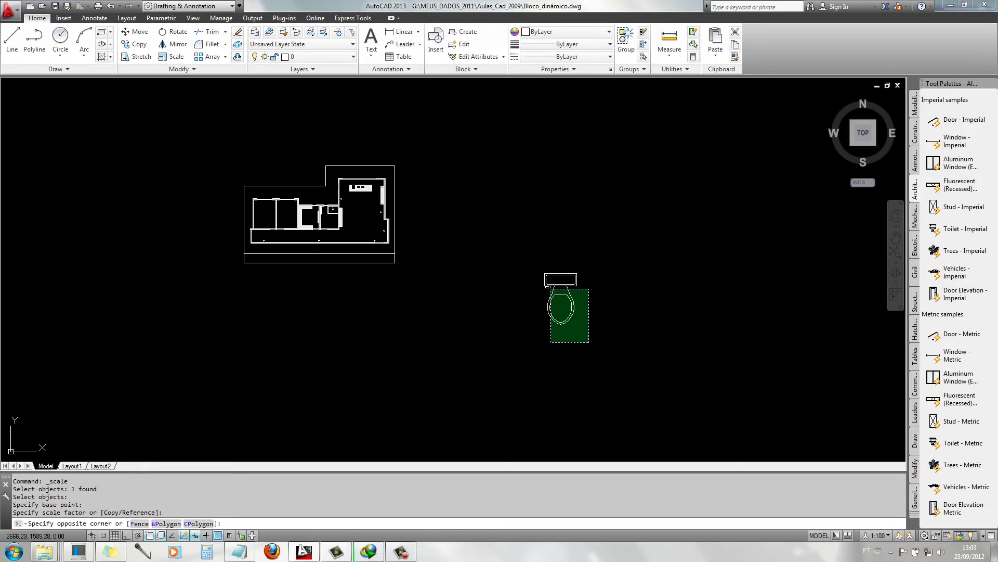
click(536, 261)
text(m)
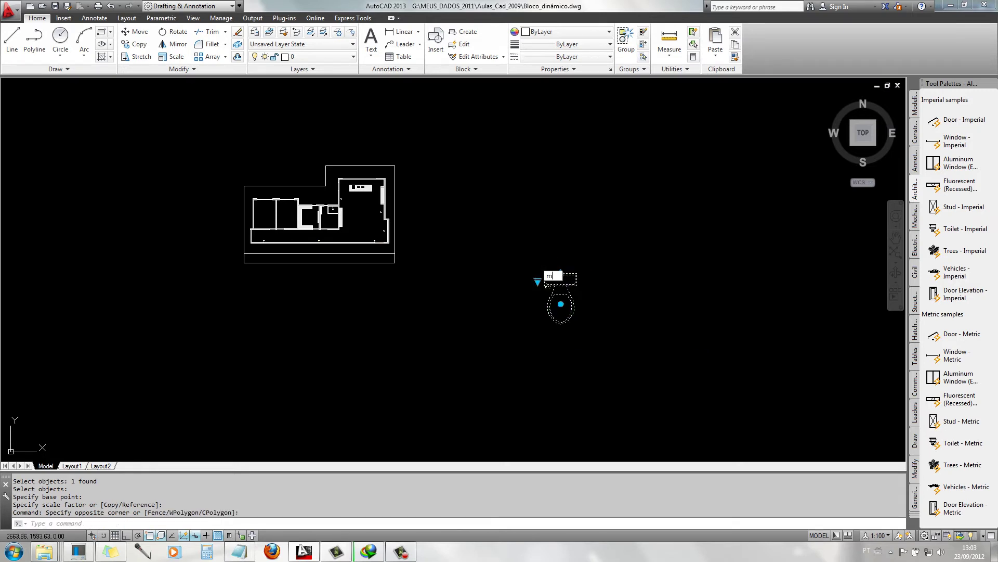
key(Return)
click(546, 274)
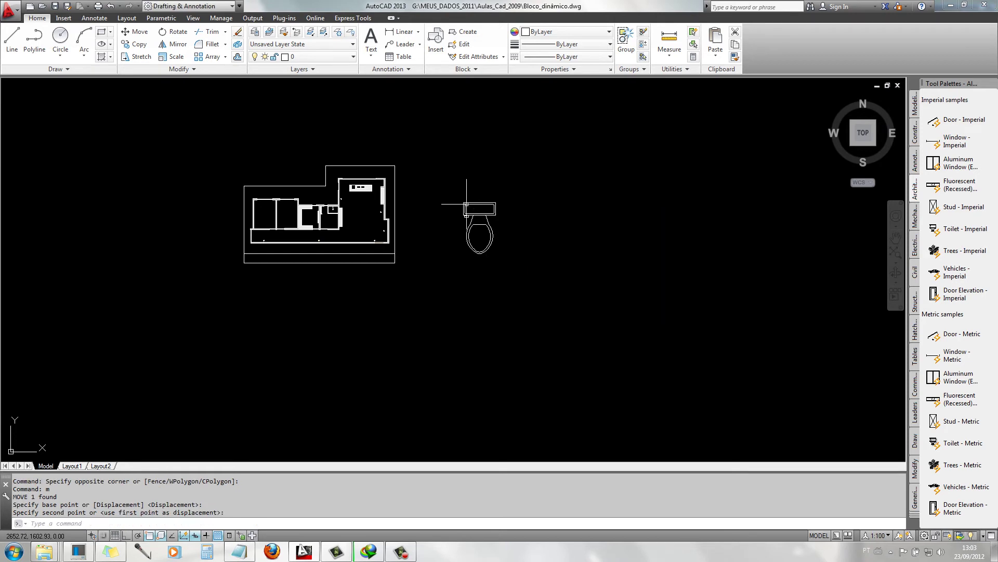
key(Escape)
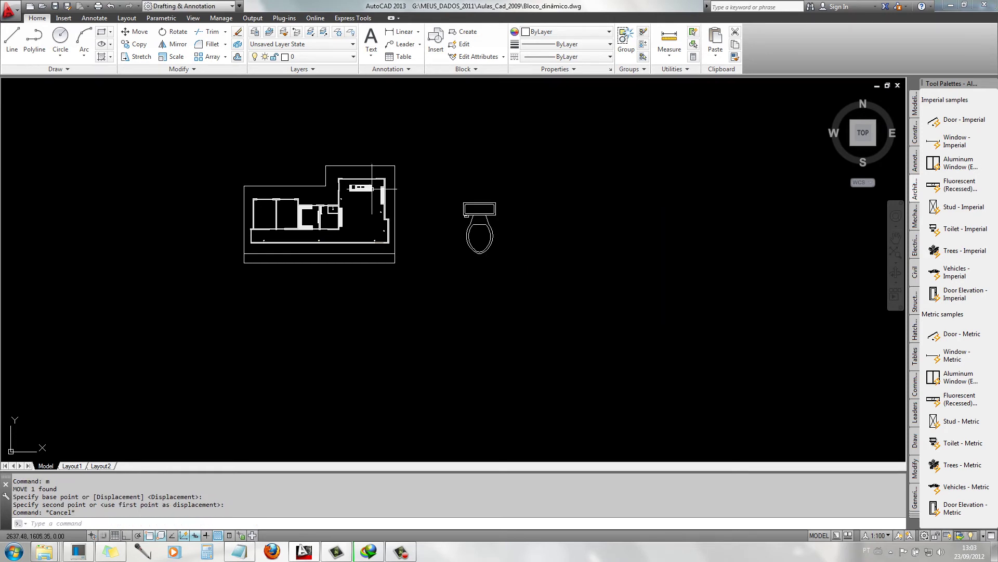
Zoom and pan the view to frame the toilet next to the floor plan.
scroll(372, 188, up, 2)
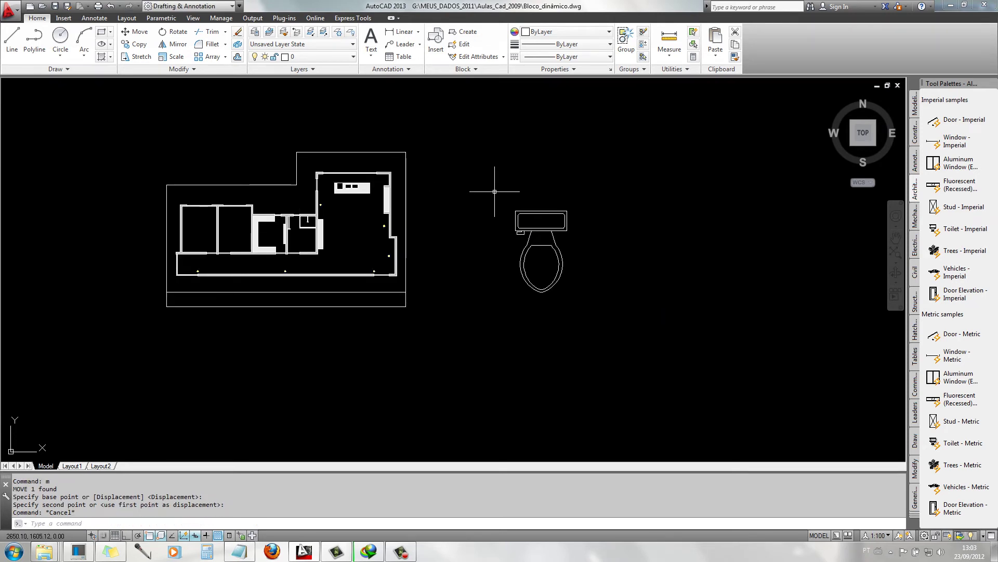
scroll(495, 191, up, 2)
text(p)
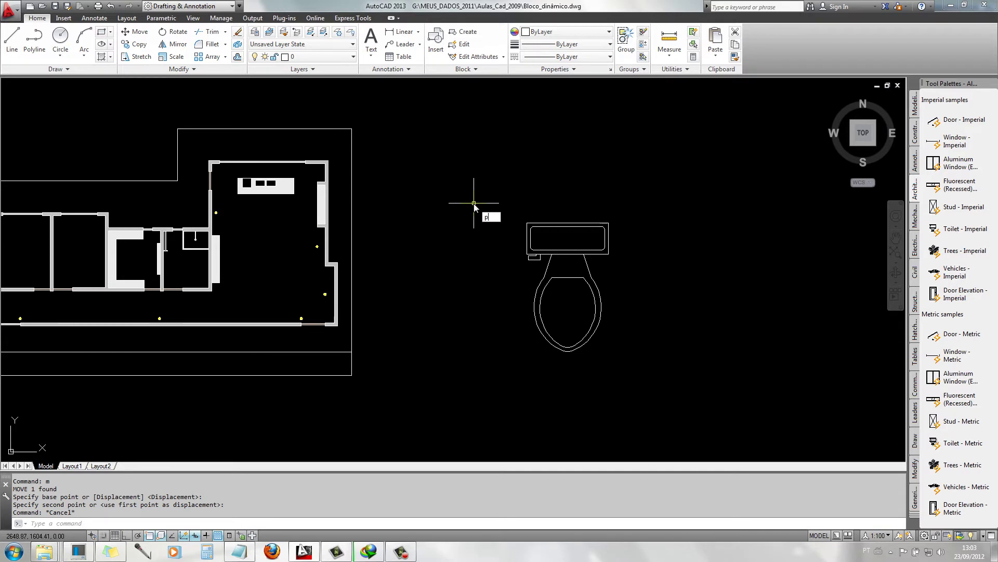
key(Return)
drag(474, 203, 619, 199)
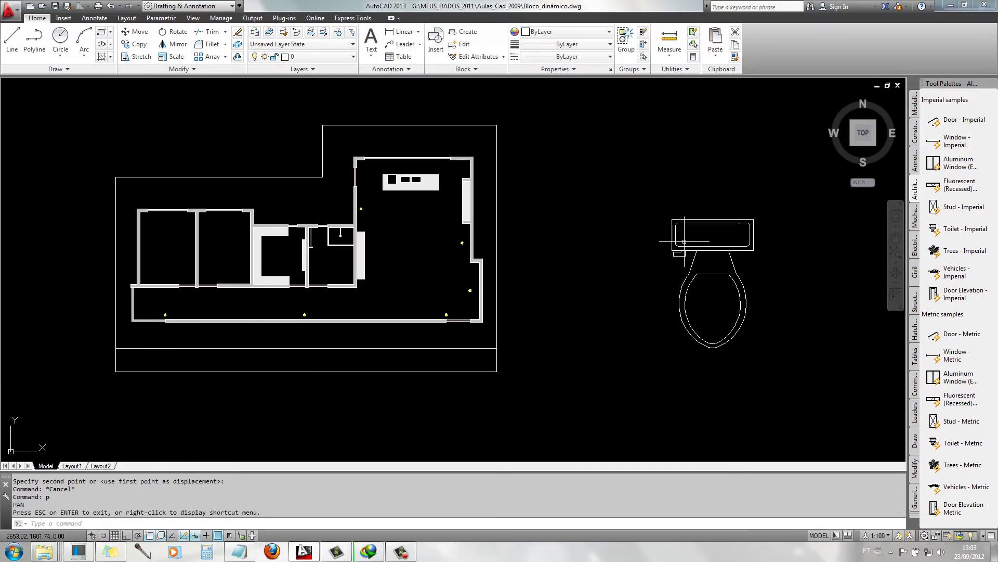
key(Return)
drag(624, 248, 567, 260)
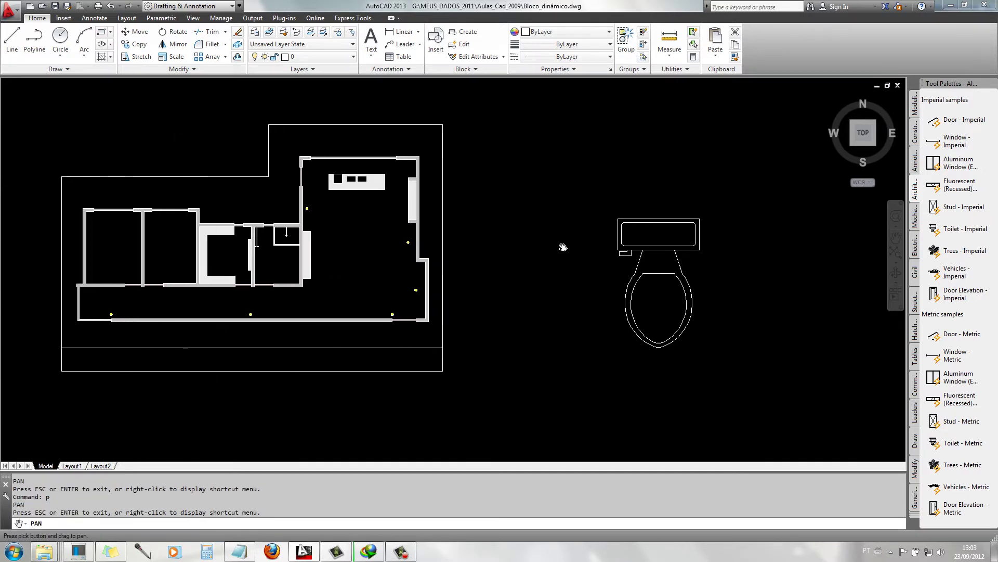
key(Escape)
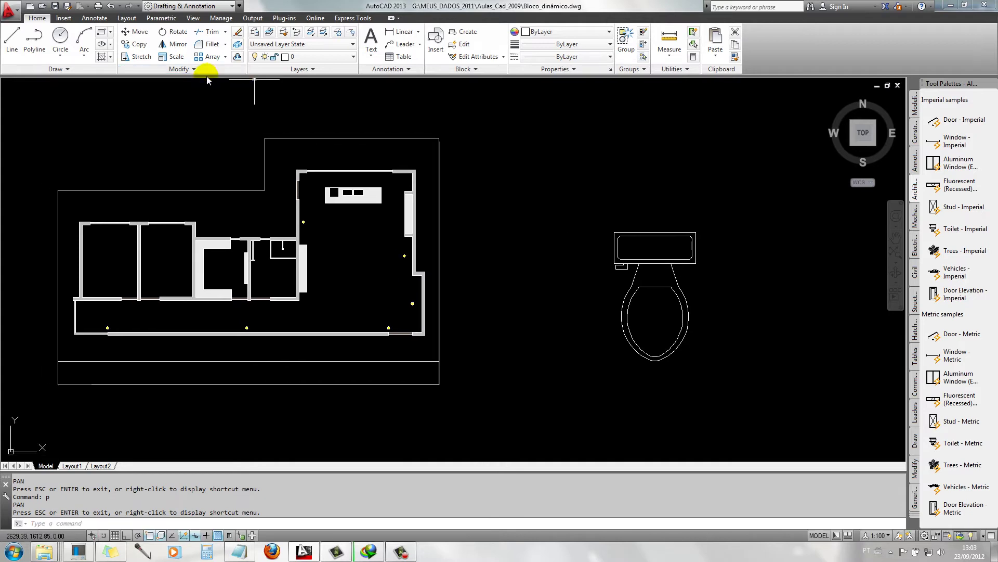
click(171, 56)
Shrink the toilet block further about a base point on its edge.
click(649, 354)
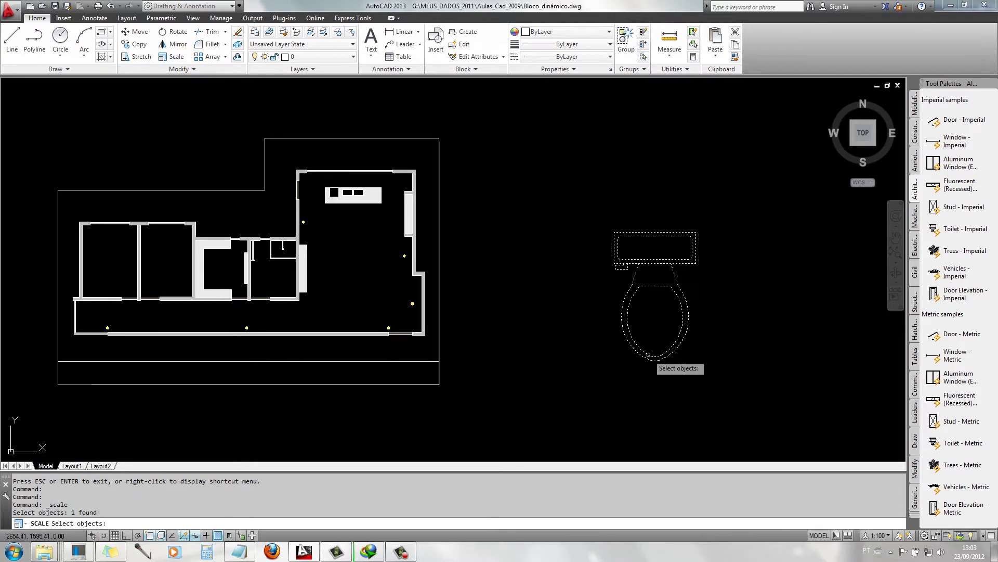
key(Return)
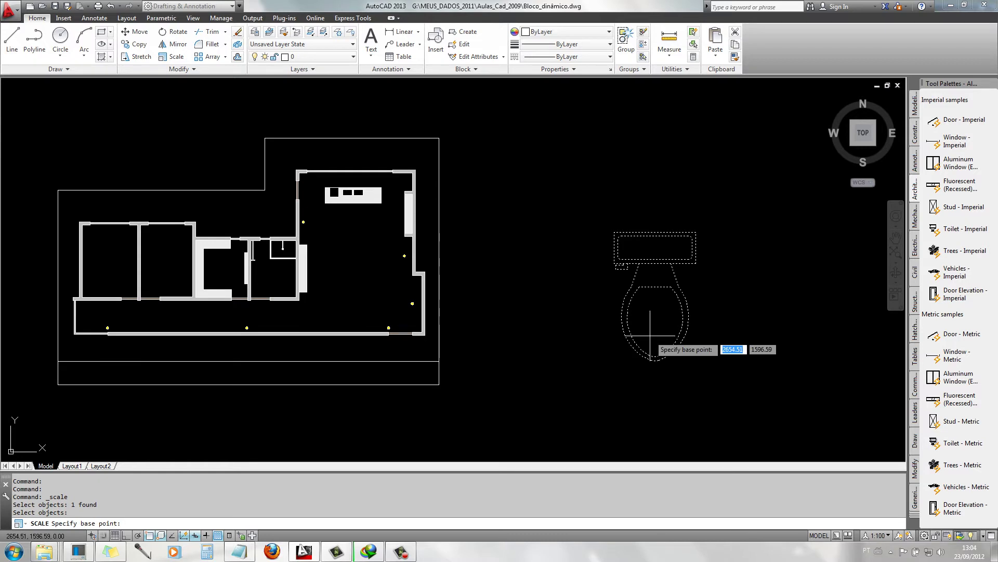
click(660, 356)
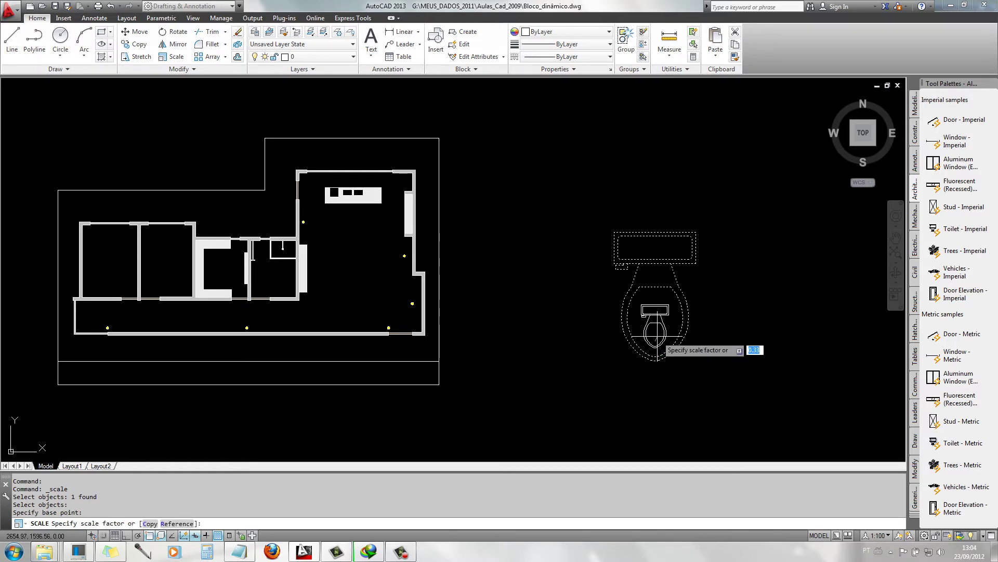
click(658, 337)
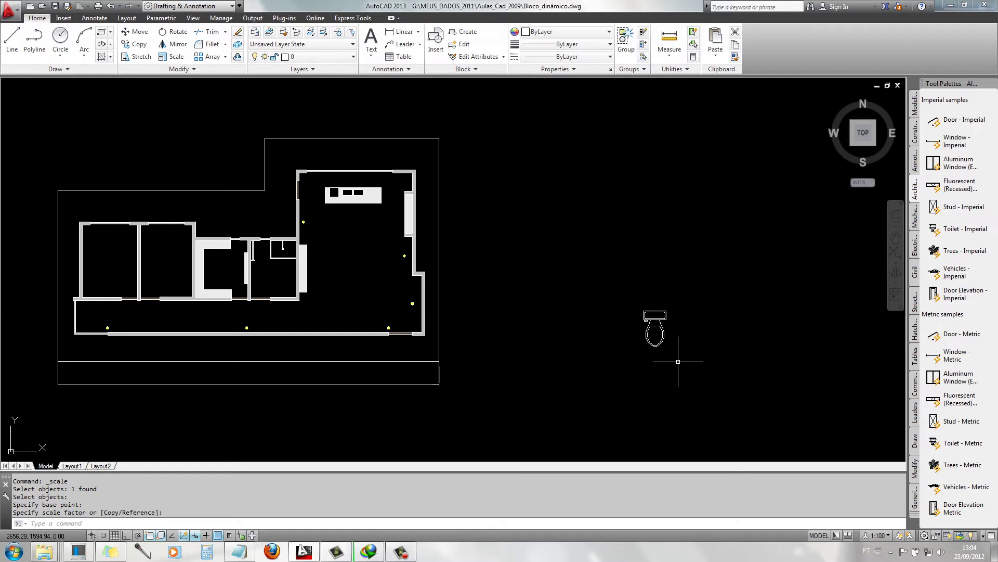
Move the small toilet by its corner into the bathroom, then pan the bathroom to centre.
click(678, 362)
click(625, 301)
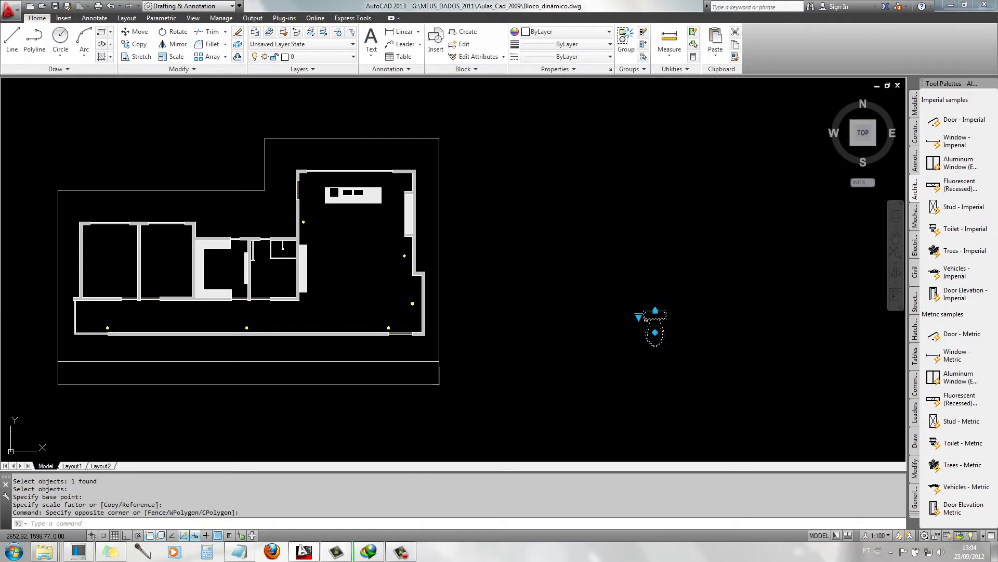
text(m)
key(Return)
click(645, 312)
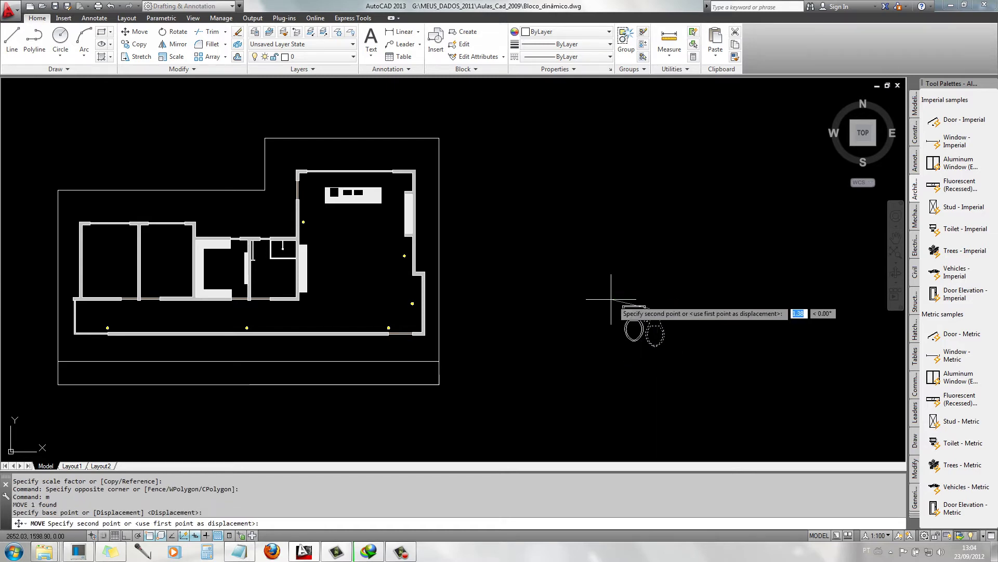
click(263, 268)
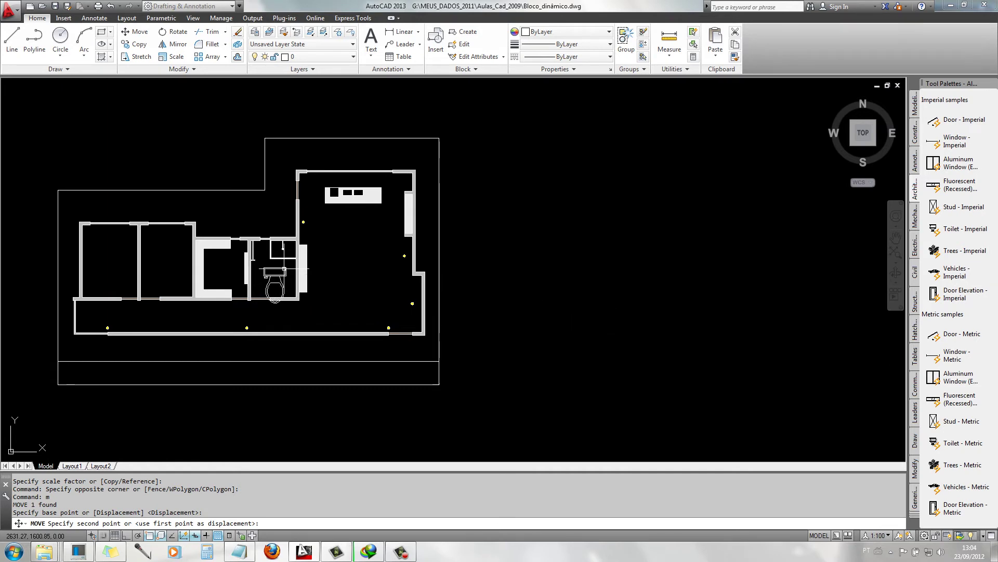
scroll(243, 280, up, 2)
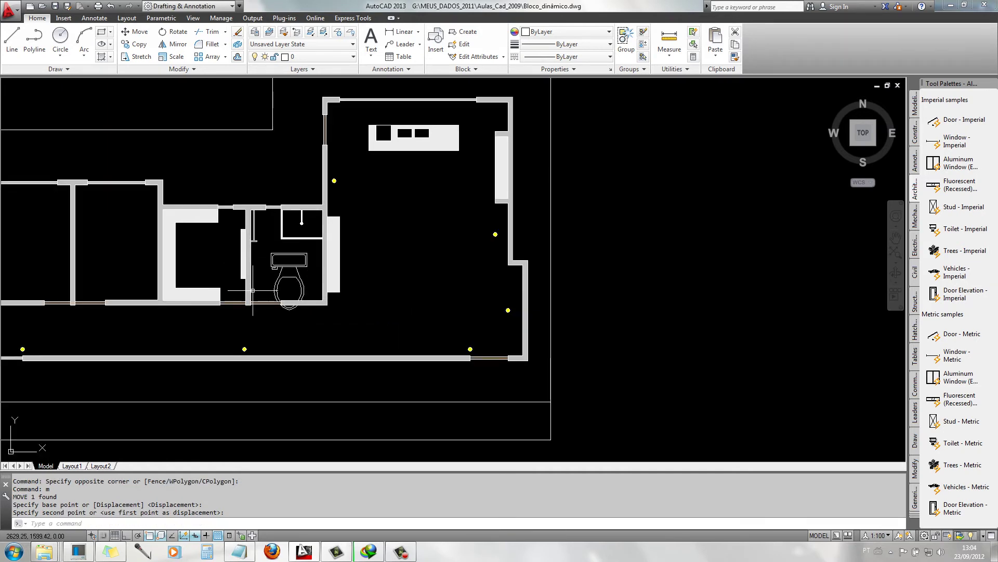
text(p)
key(Return)
mouse_move(255, 243)
mouse_down()
mouse_move(391, 249)
mouse_move(396, 240)
mouse_up()
key(Escape)
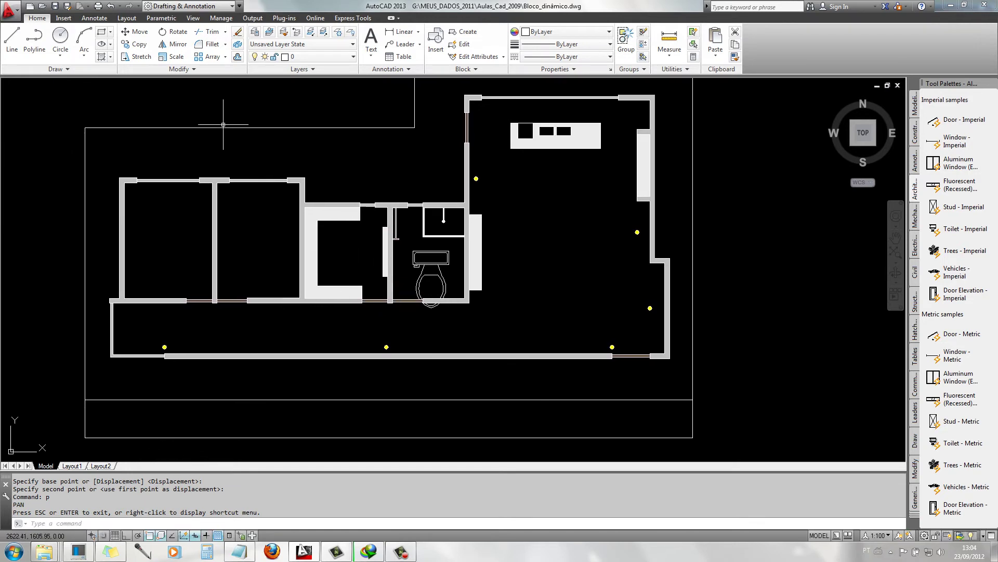
Scale the toilet down about its wall edge to fit the bathroom.
click(172, 57)
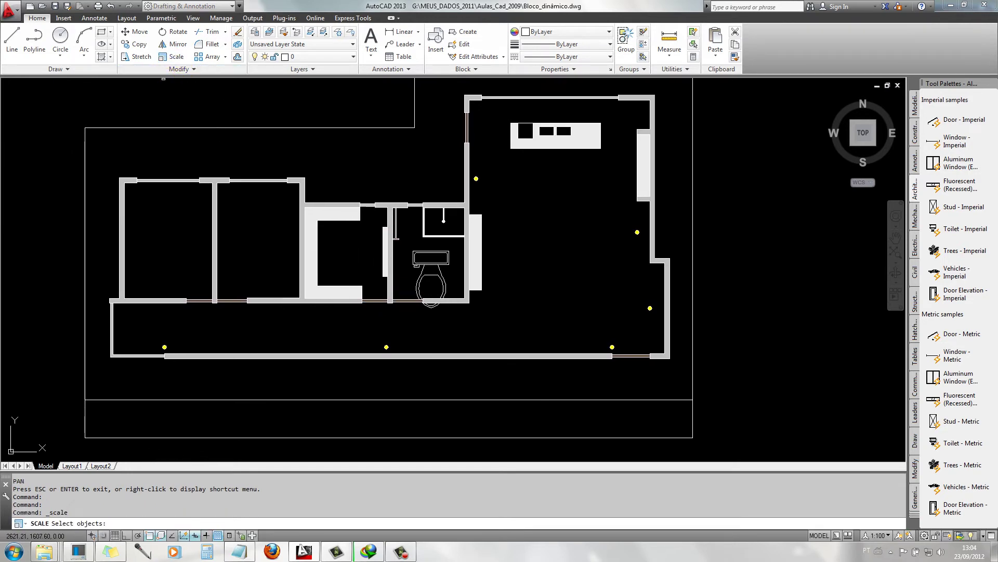
click(431, 276)
key(Return)
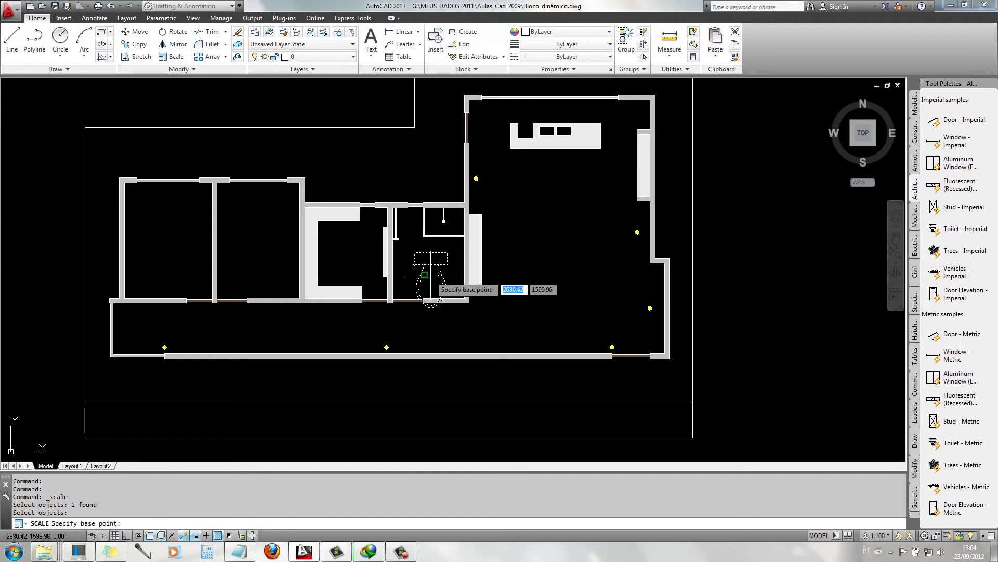
scroll(442, 289, up, 3)
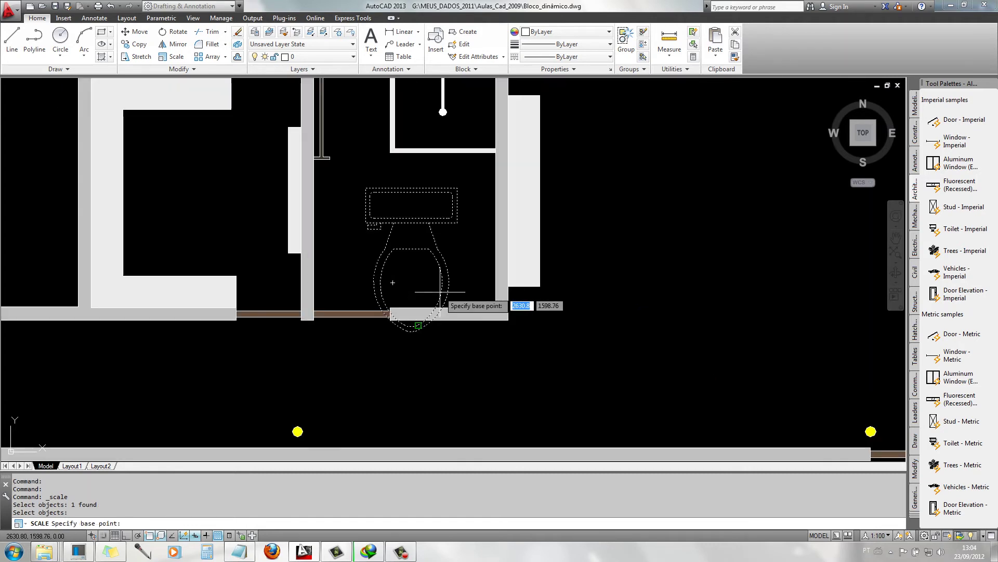
click(411, 305)
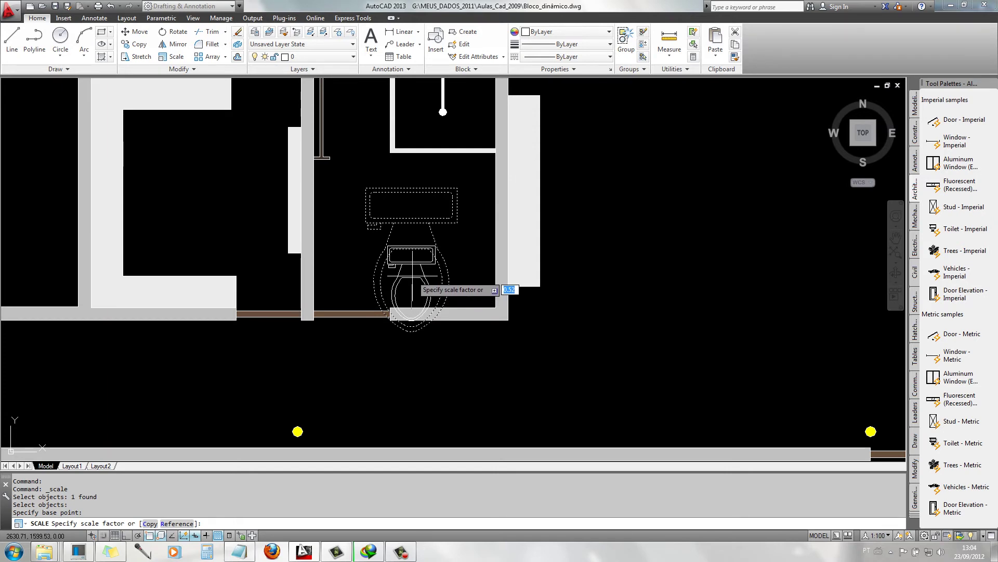
click(412, 272)
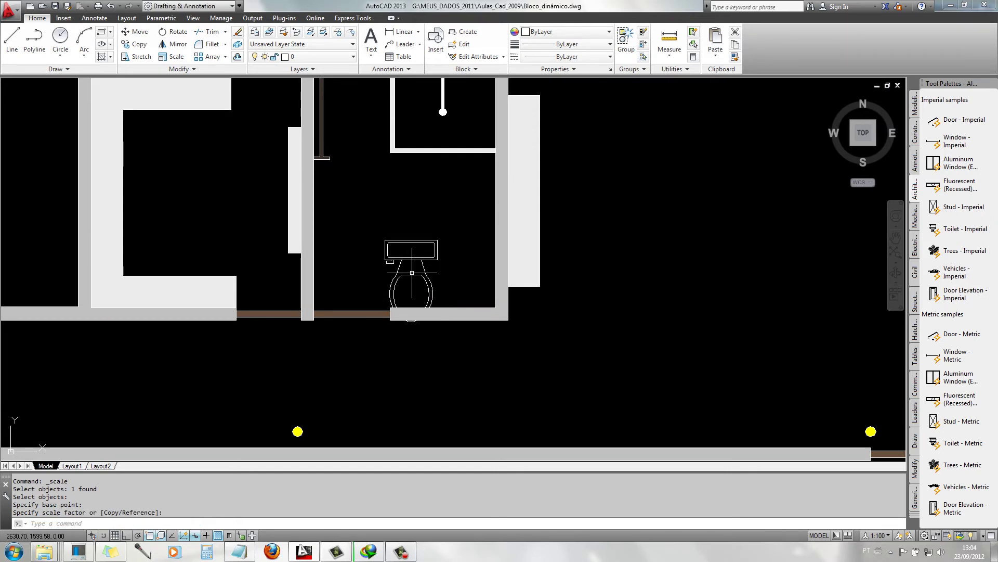
Move the toilet higher up inside the bathroom.
click(403, 240)
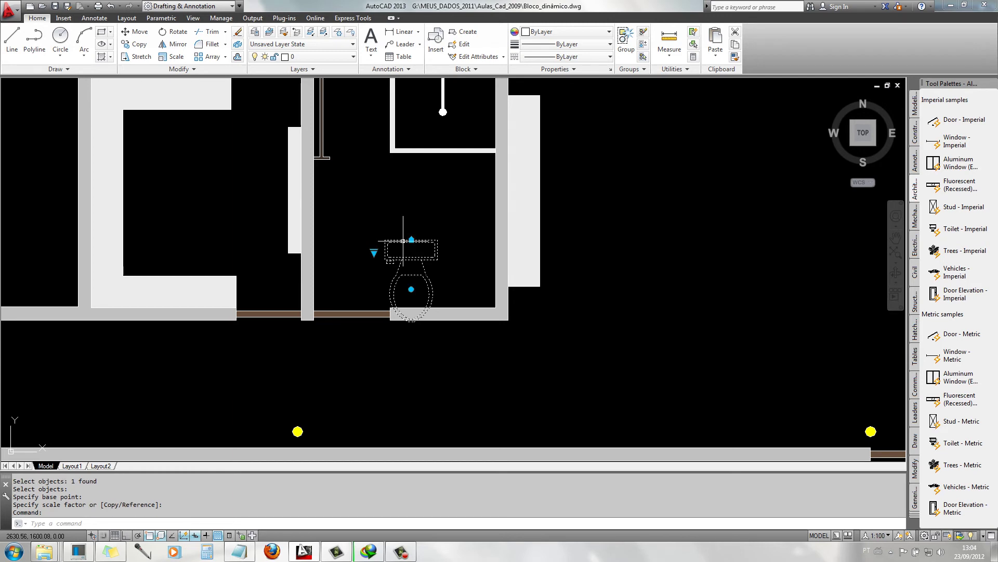
text(m)
key(Return)
click(385, 241)
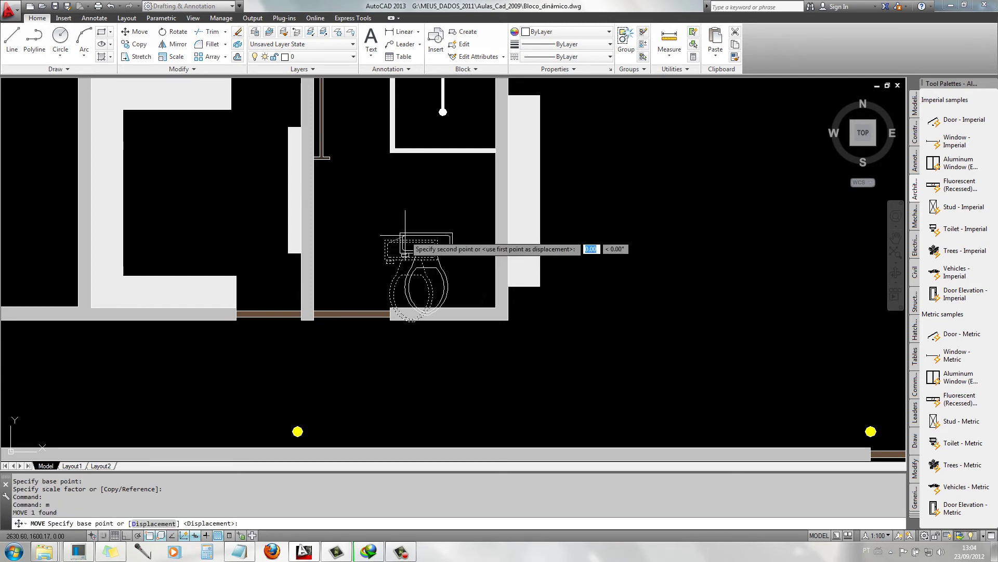
click(412, 189)
key(Escape)
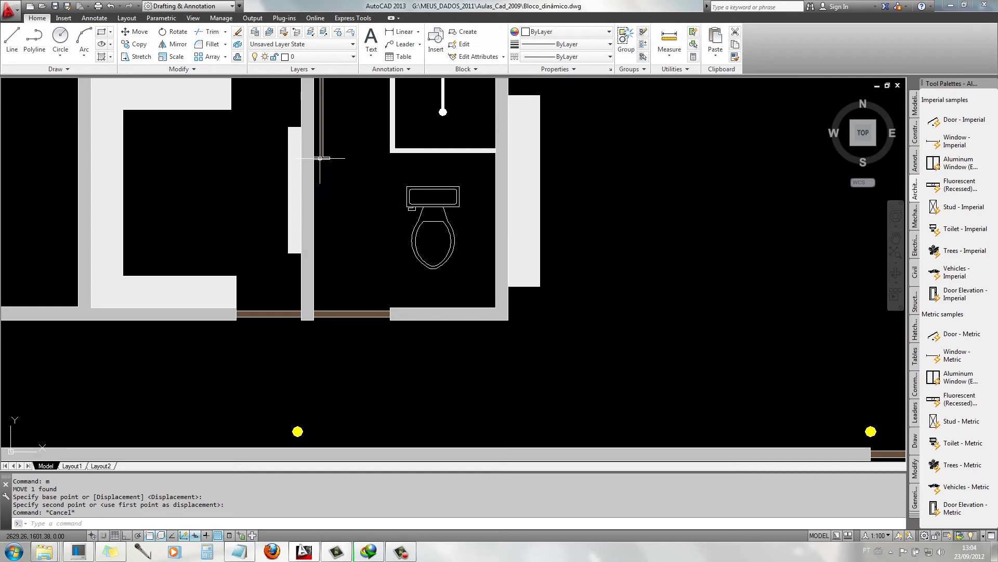
Scale the toilet slightly smaller again and reselect it.
click(433, 221)
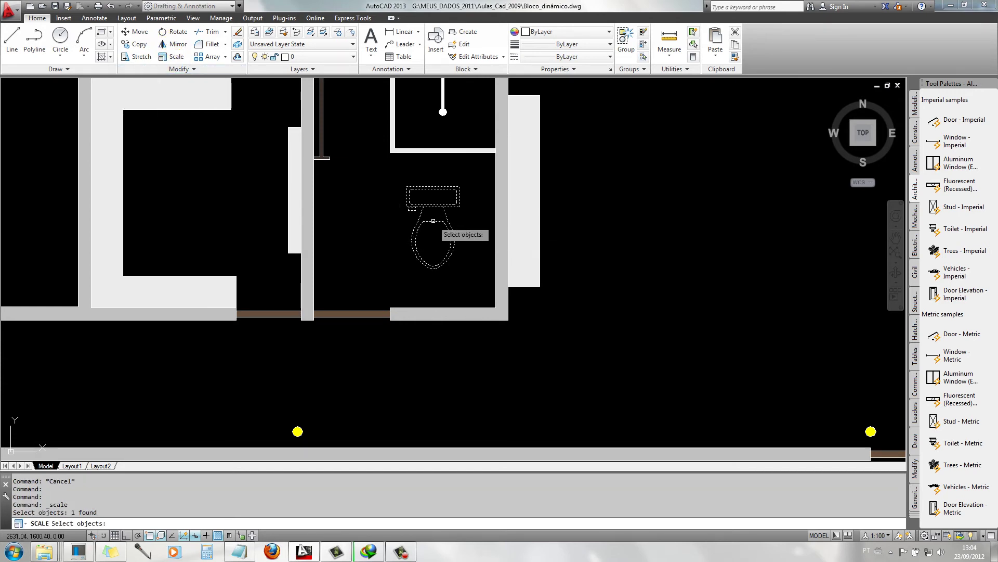
key(Return)
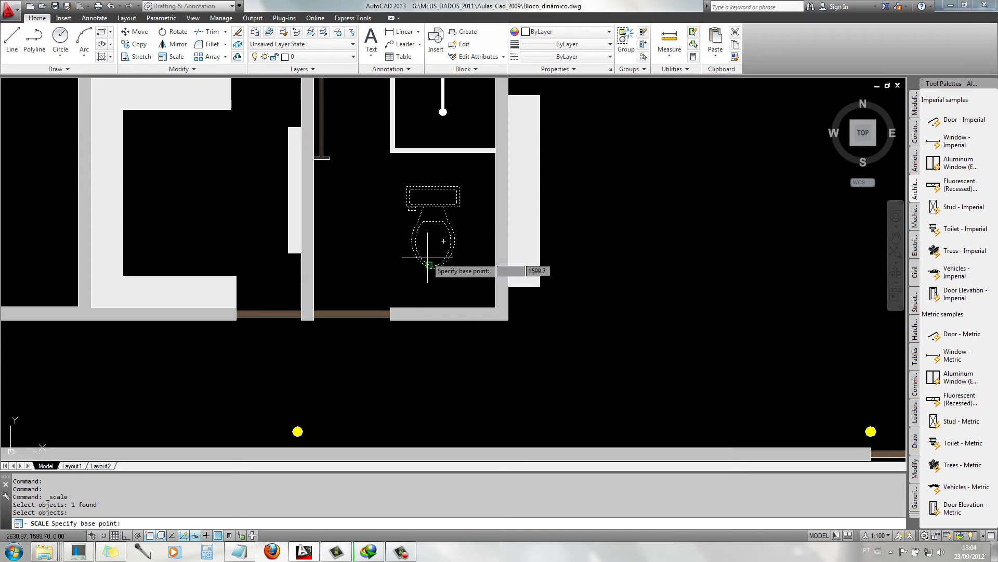
click(432, 252)
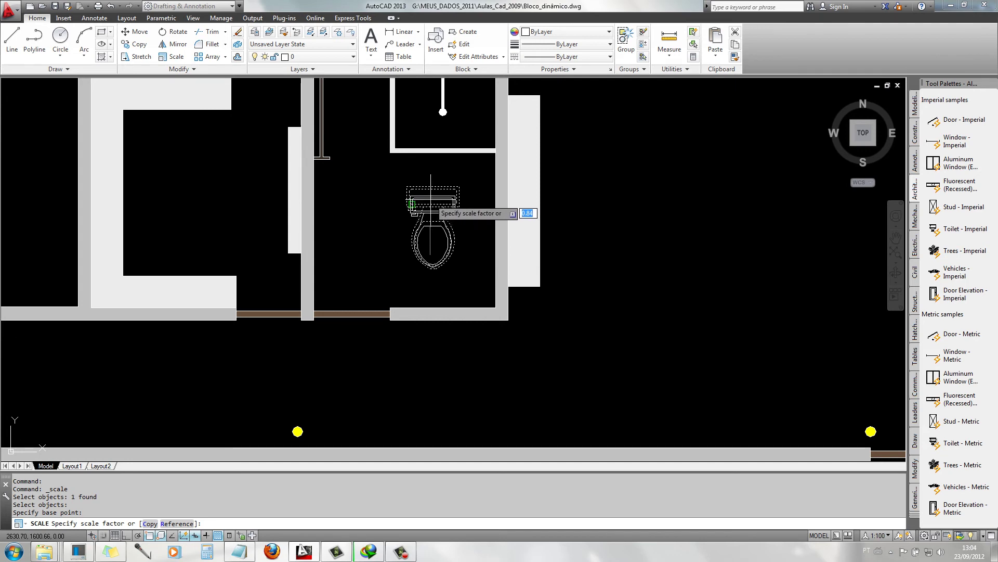
click(430, 200)
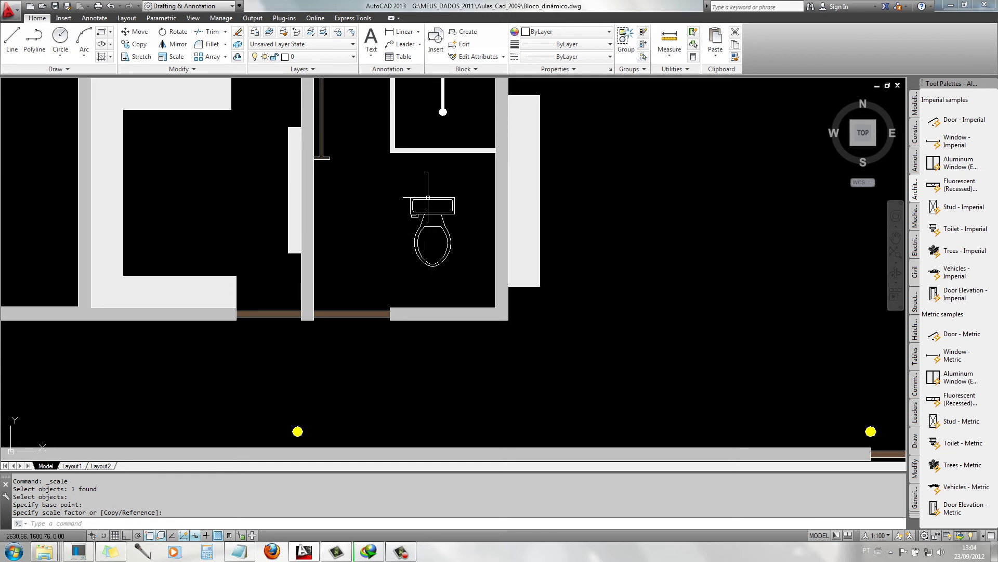
click(427, 234)
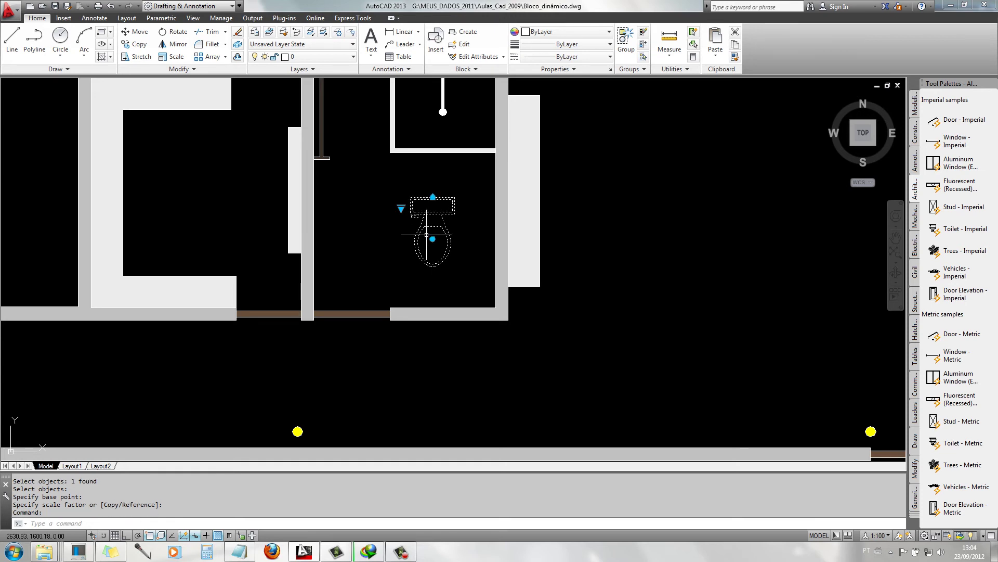
Reposition the toilet with its alignment grip, leaving its visibility style unchanged.
click(433, 198)
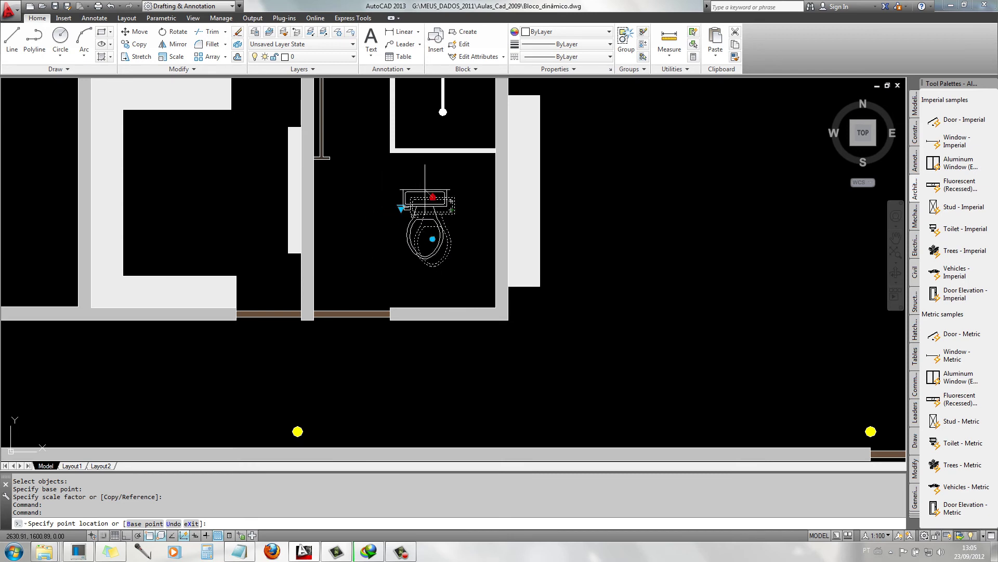
click(426, 201)
click(394, 200)
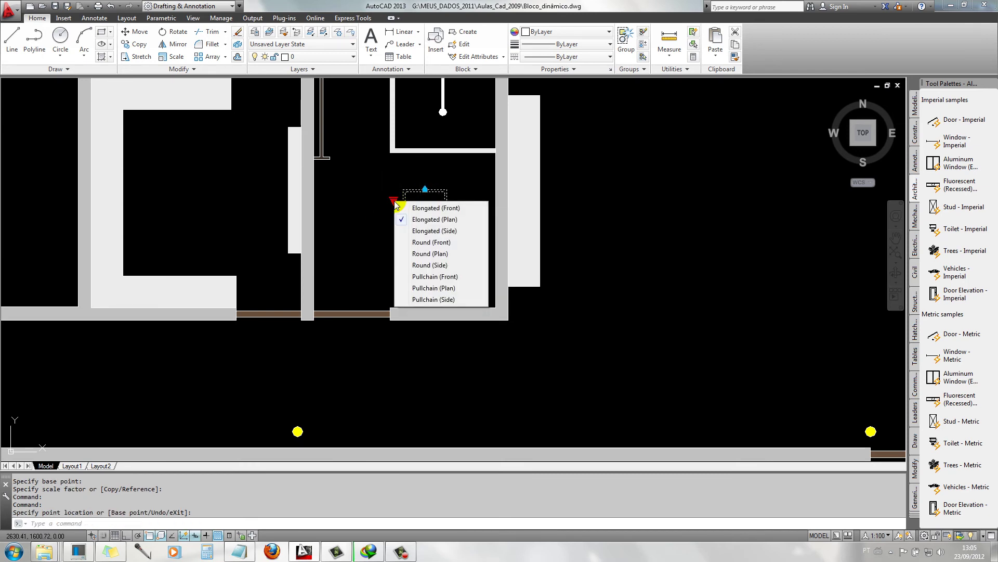
click(394, 189)
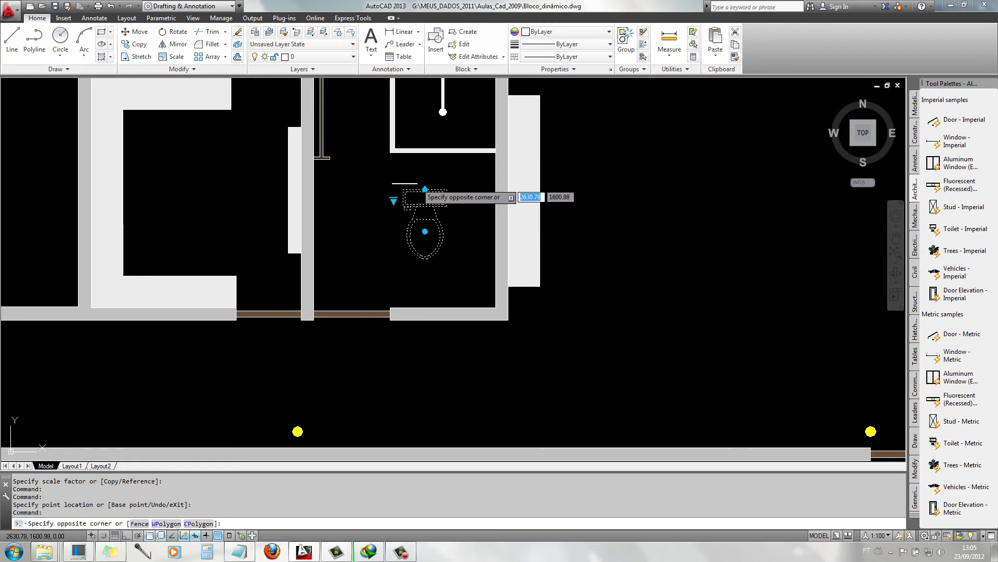
click(430, 222)
Rotate the toilet 90° so the bowl faces left, tank against the right wall.
click(425, 190)
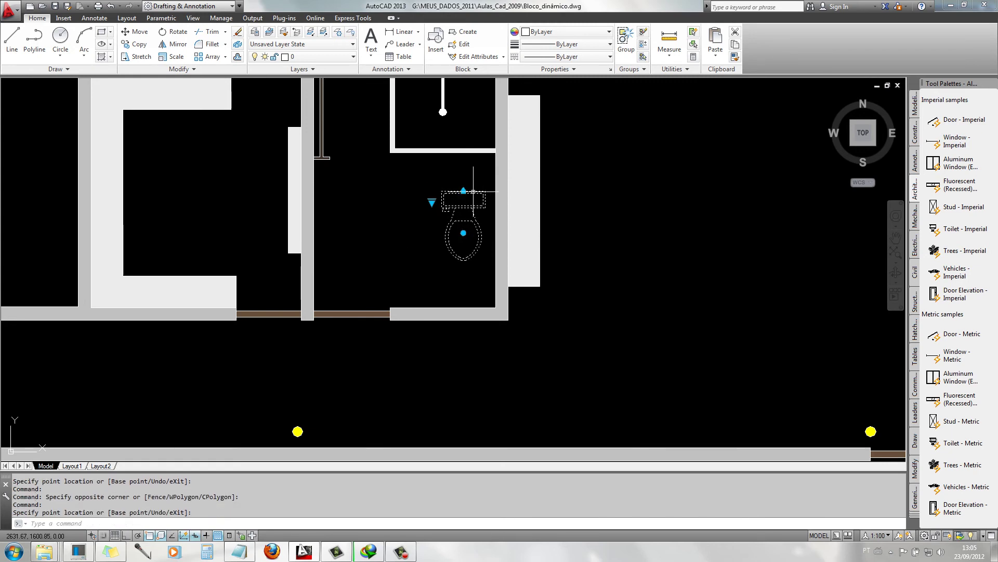
click(463, 237)
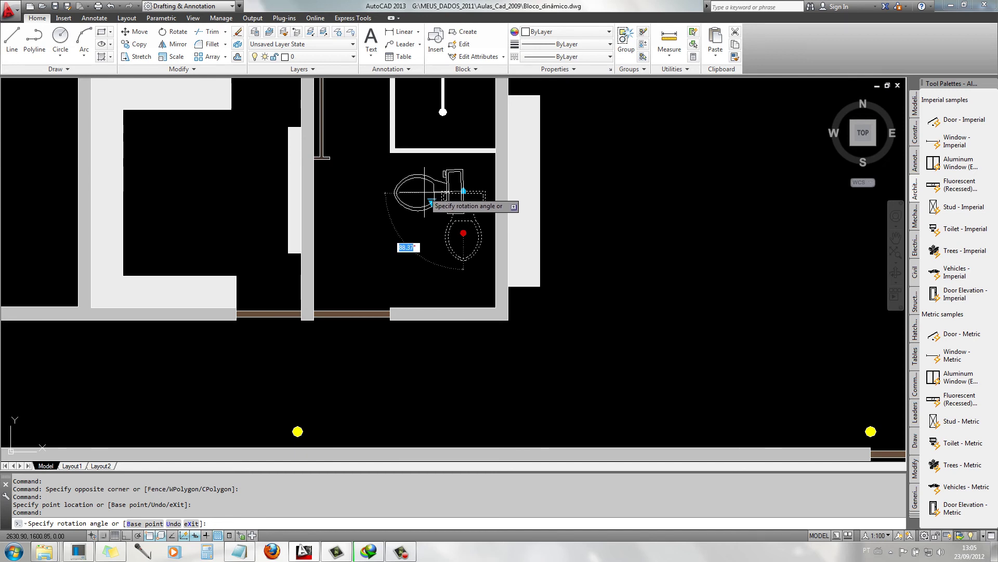
click(425, 191)
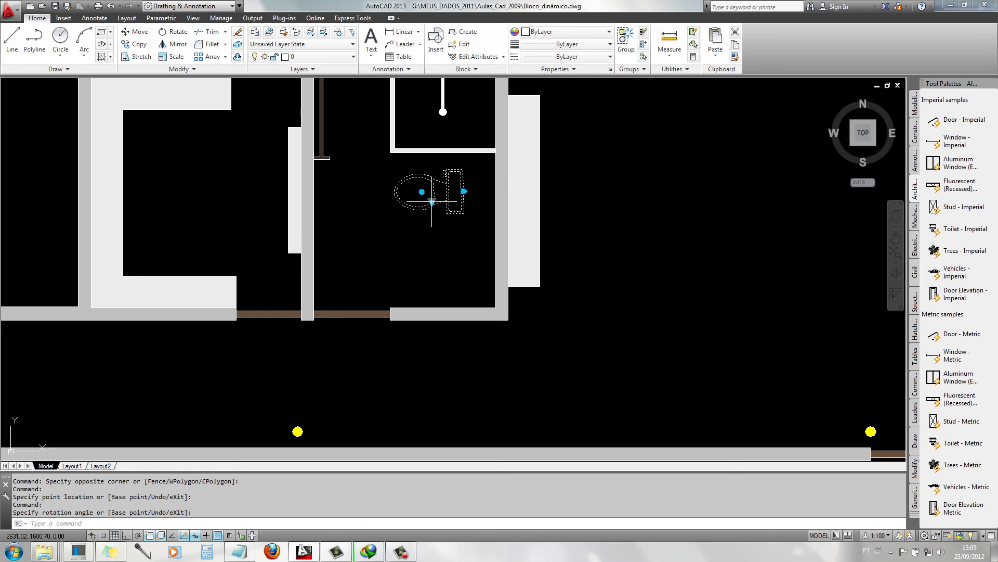
click(463, 191)
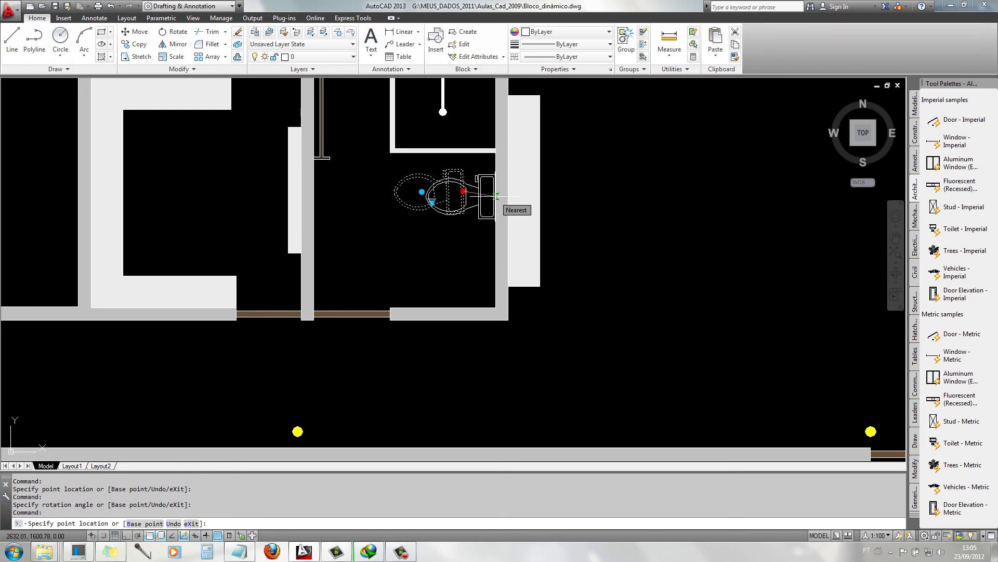
click(496, 196)
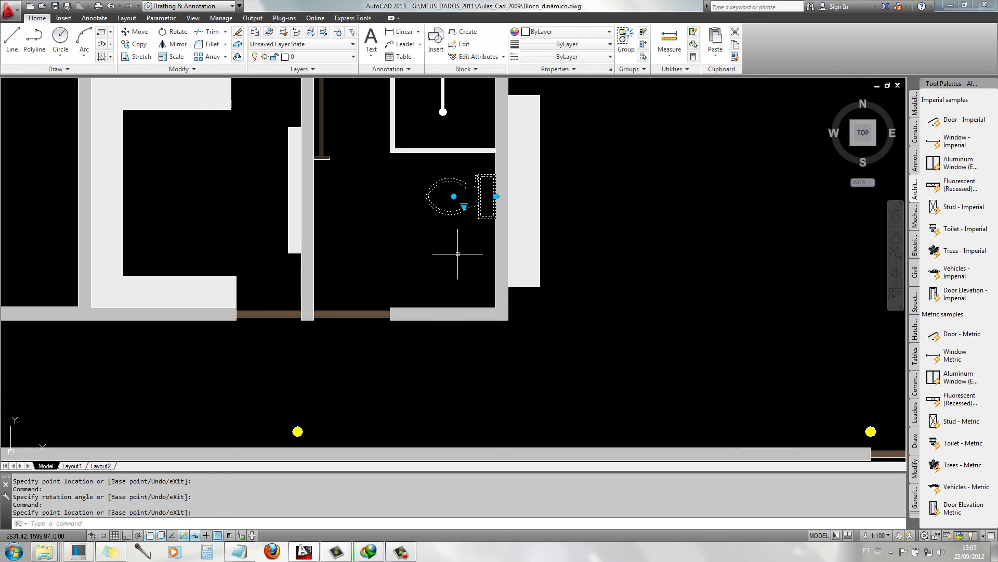
key(Escape)
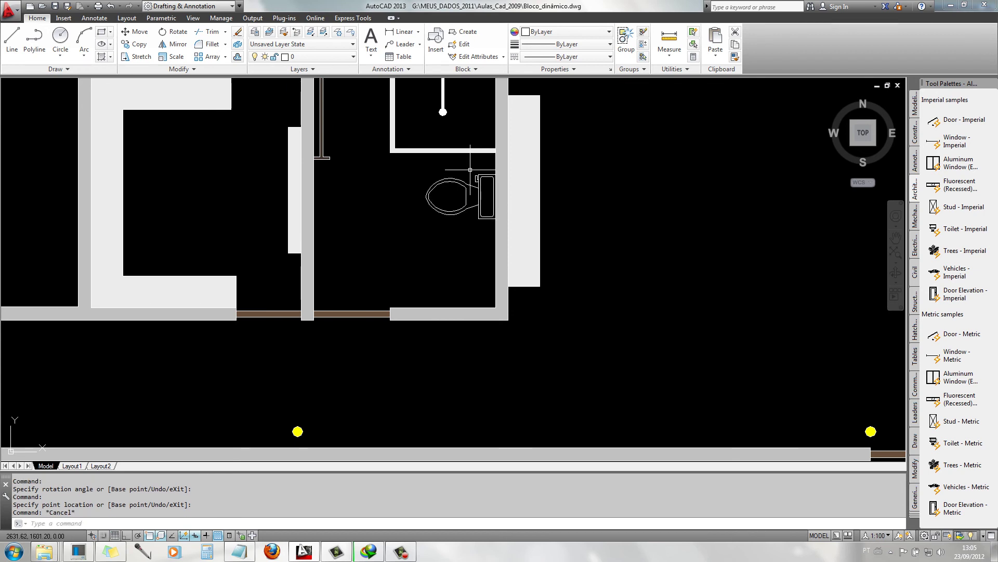
Re-frame the bathroom by zooming and panning, then window-select the rotated toilet.
scroll(471, 177, up, 5)
scroll(402, 249, down, 5)
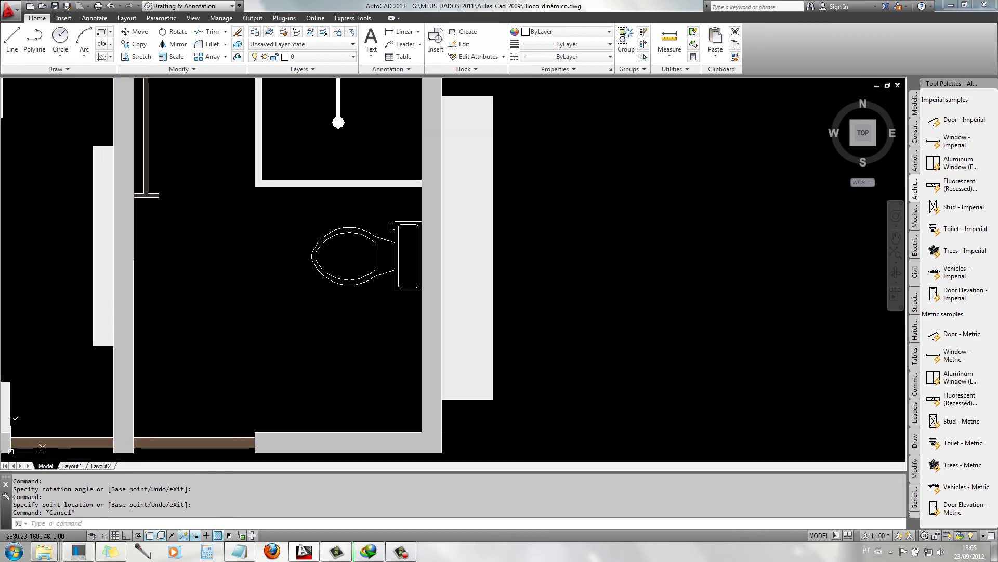
scroll(242, 285, down, 1)
scroll(243, 290, down, 2)
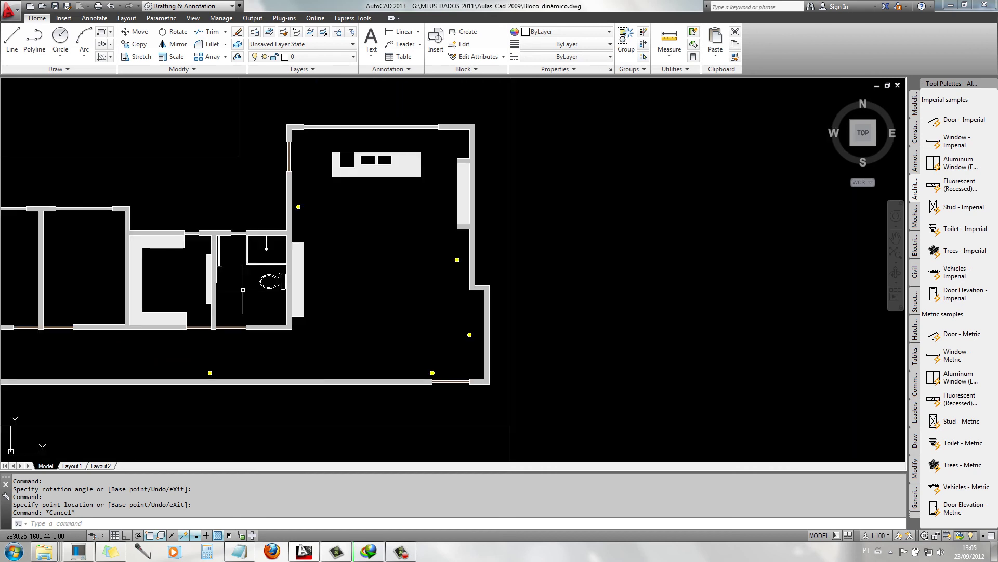
text(R)
key(Return)
drag(248, 268, 535, 262)
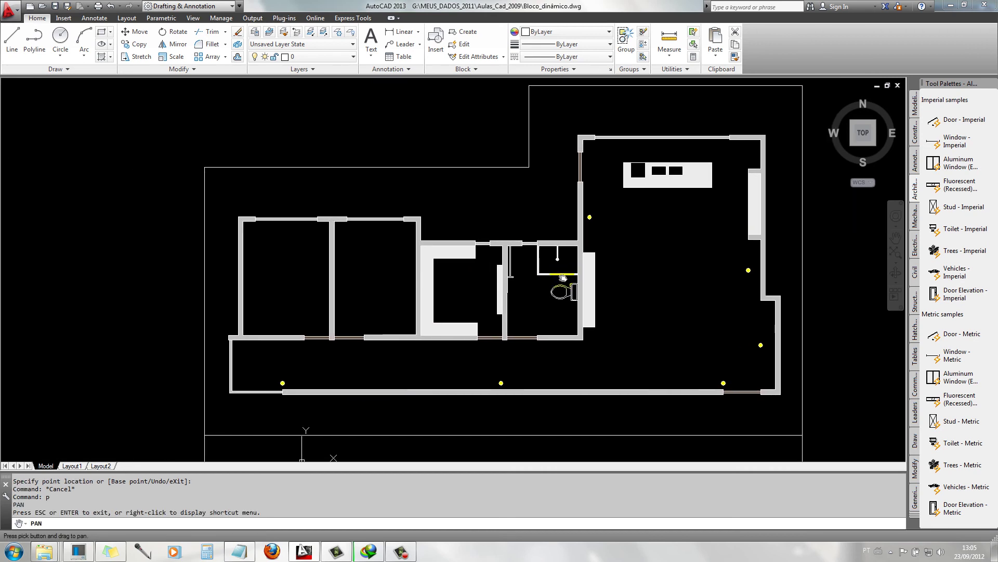
scroll(563, 283, up, 4)
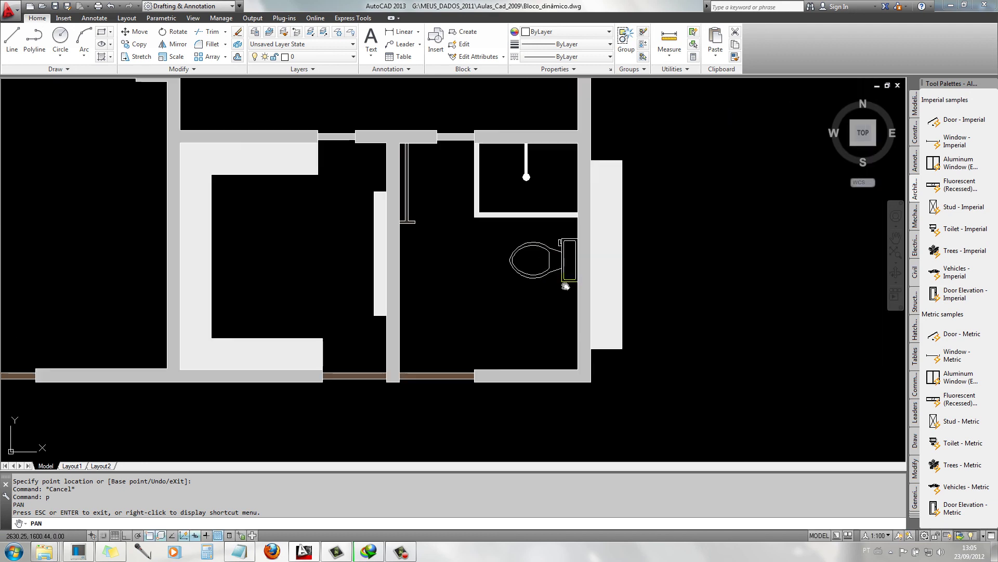
scroll(508, 276, up, 2)
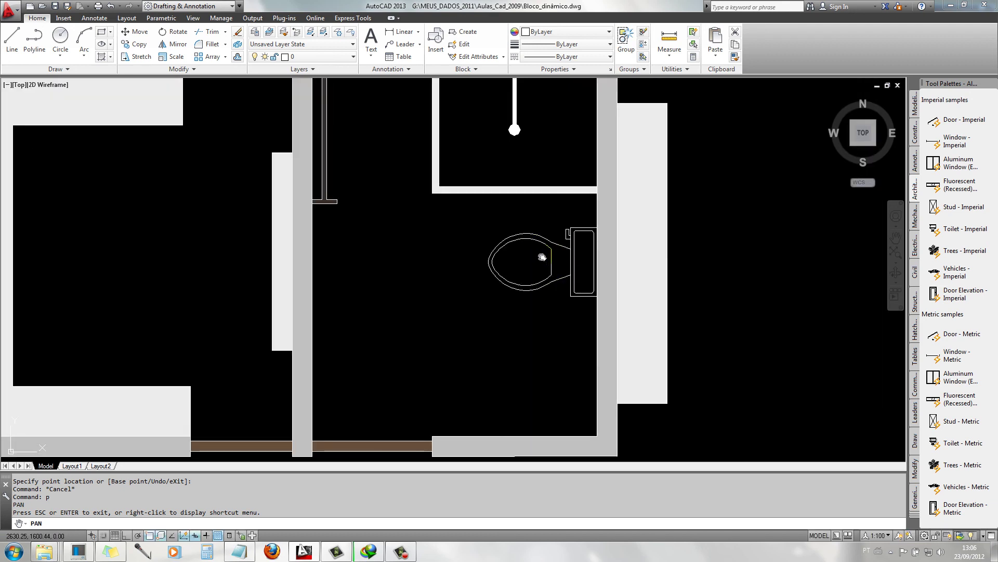
key(Escape)
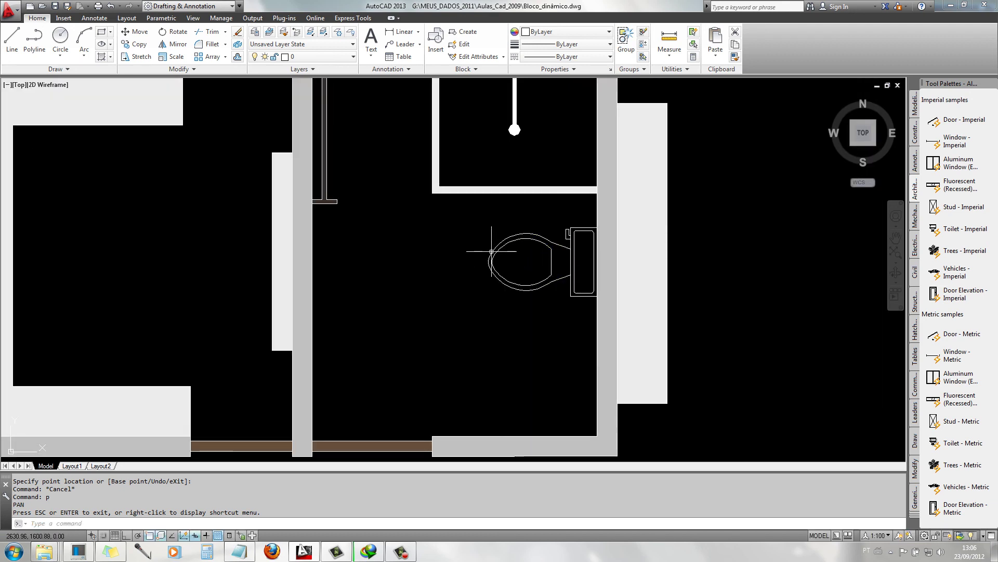
click(469, 209)
click(594, 316)
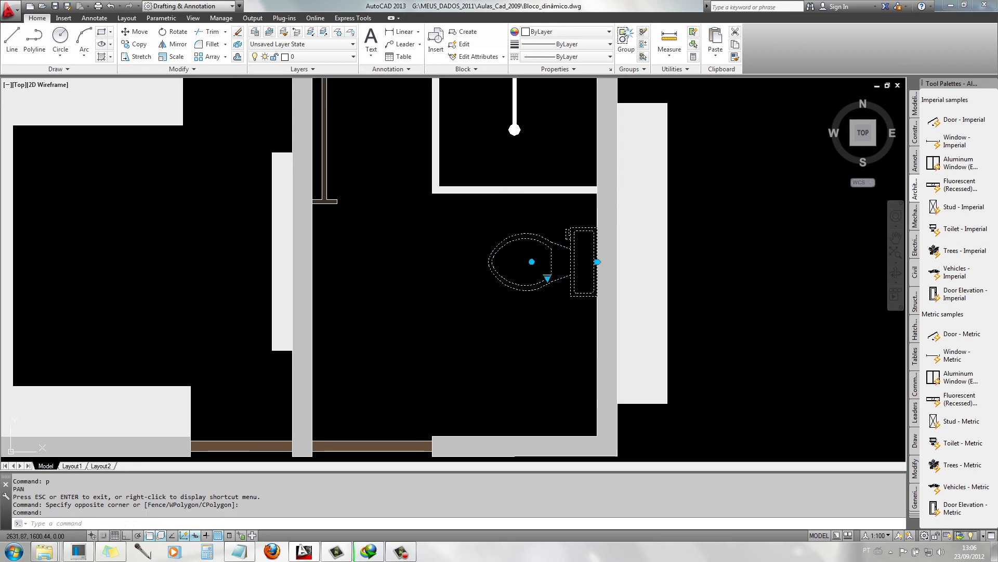
Copy and paste the toilet, placing the duplicate directly below the first against the right wall.
key(ctrl+c)
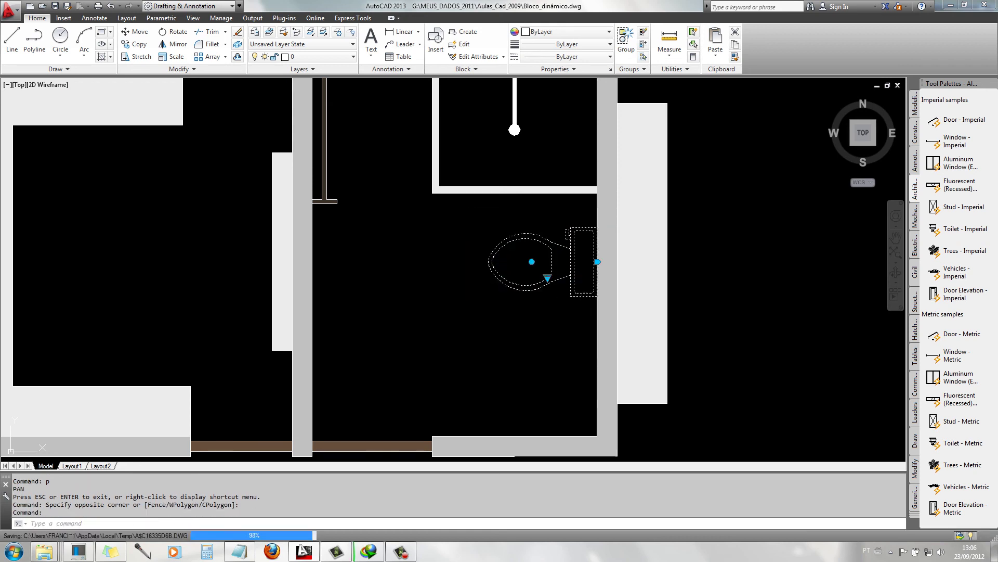
key(ctrl+v)
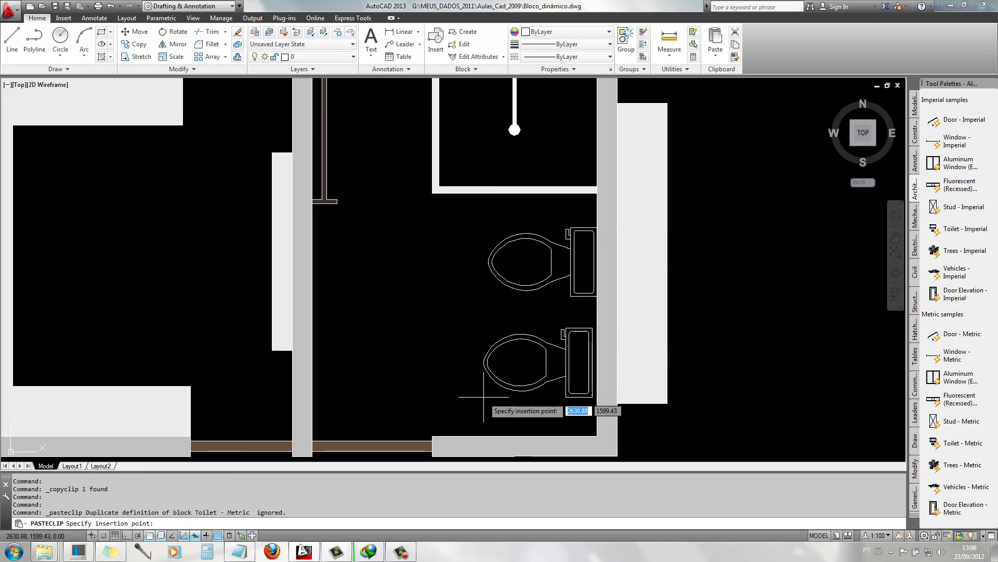
click(488, 397)
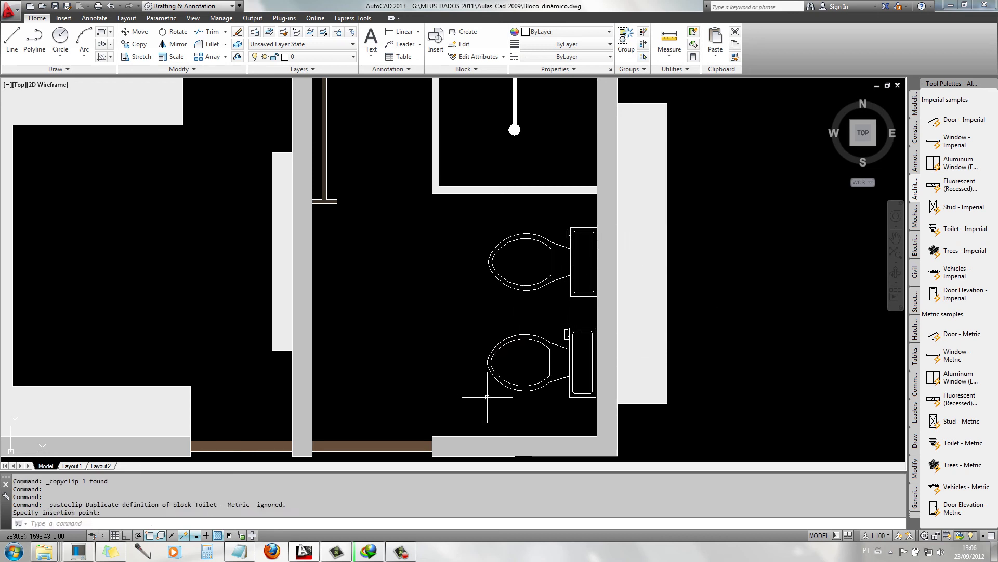
scroll(366, 271, down, 2)
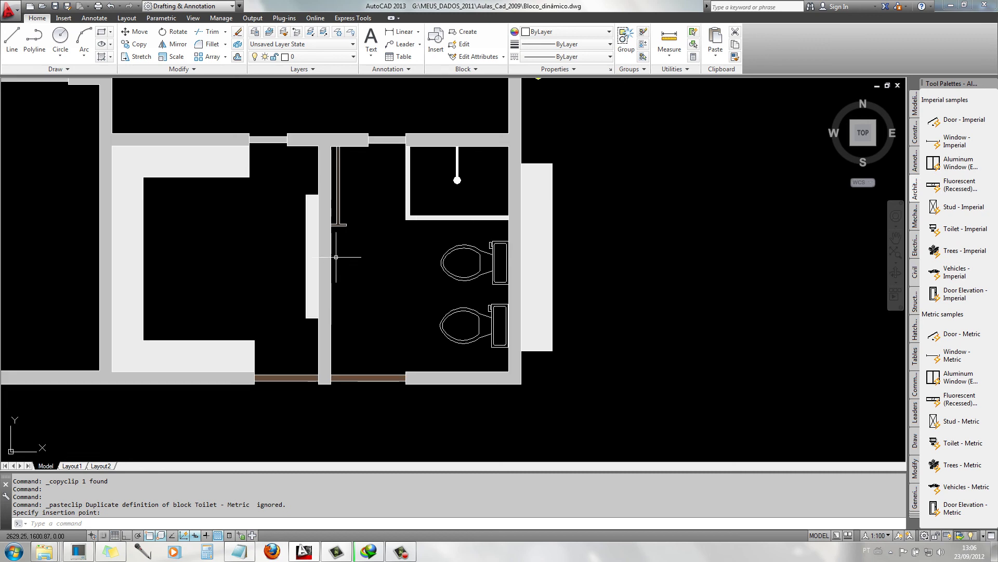
scroll(399, 327, down, 3)
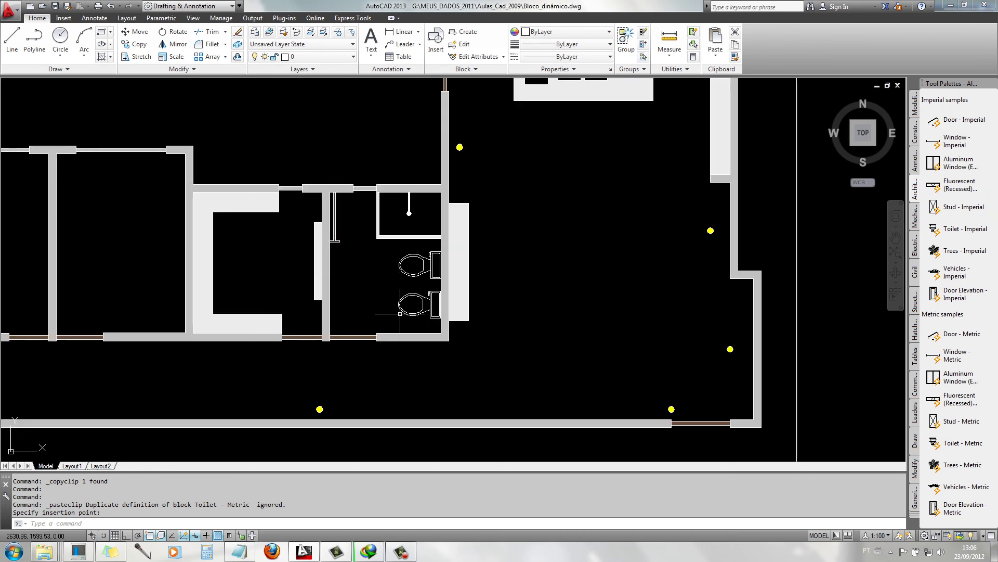